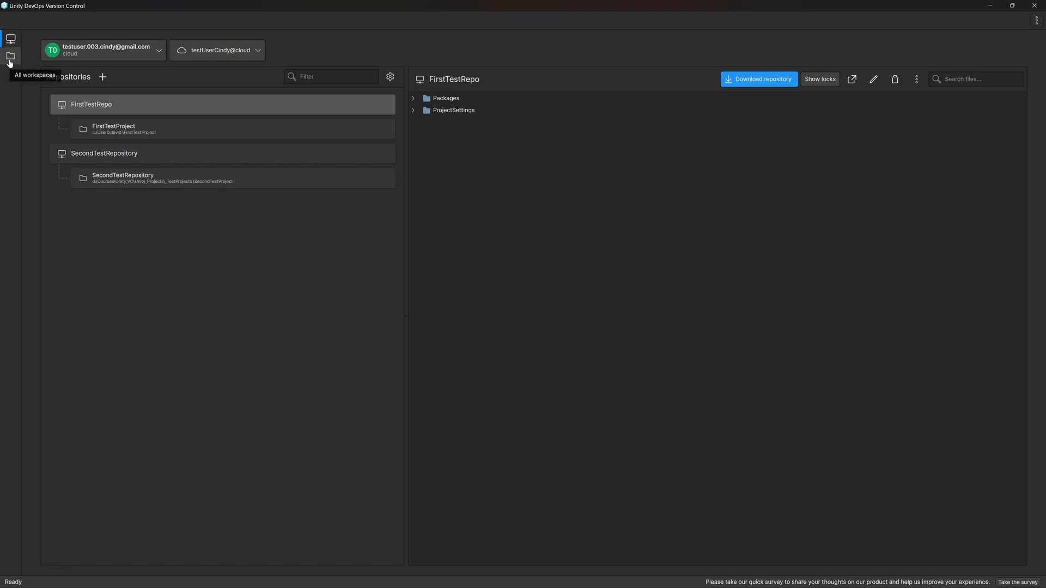
- Create a workspace named localTest from a new repository called localTest on the local server, keeping the default path
left_click(10, 61)
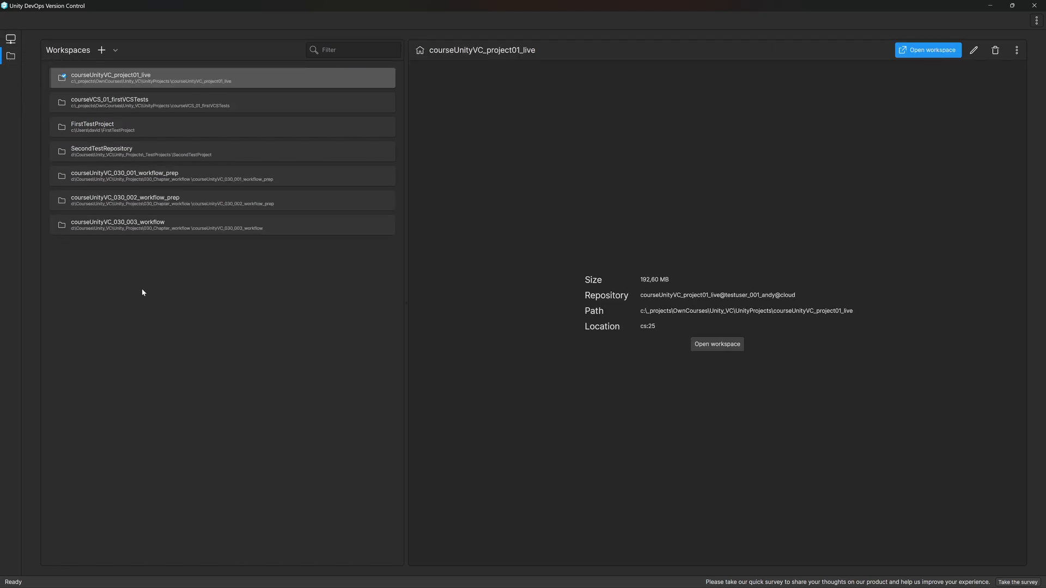
left_click(101, 51)
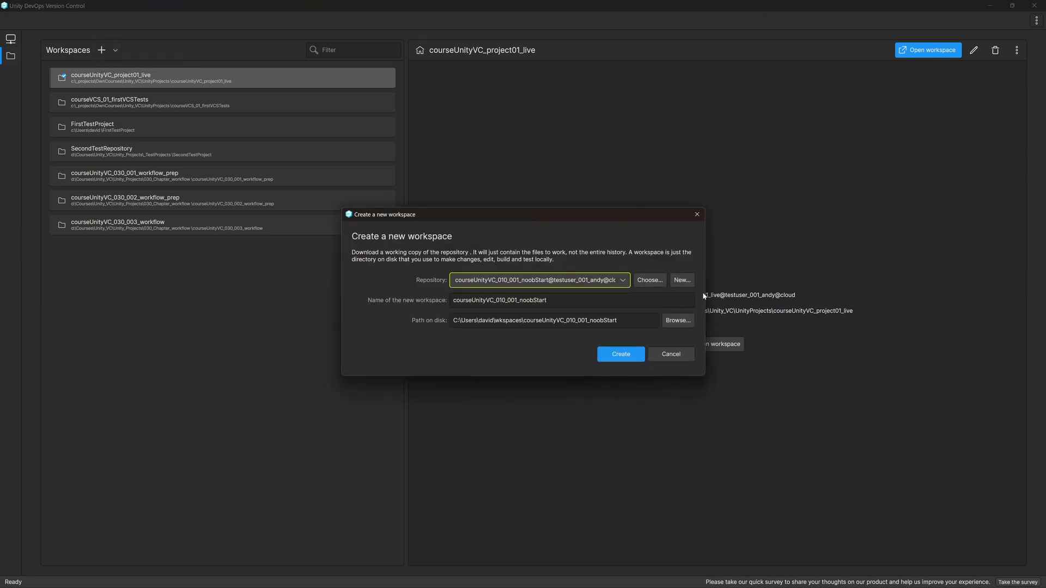
left_click(682, 280)
left_click(686, 319)
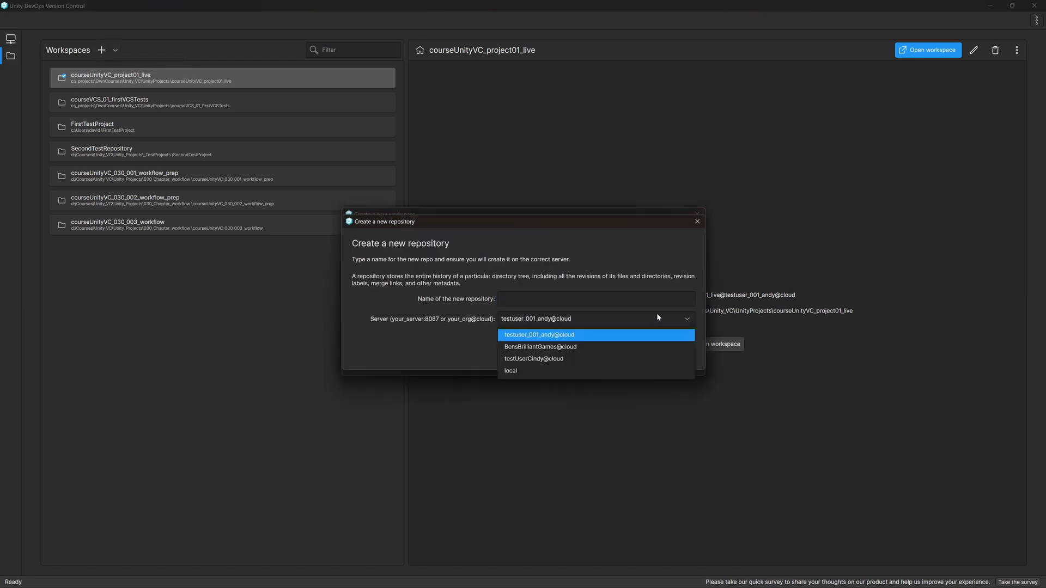
left_click(536, 372)
left_click(520, 299)
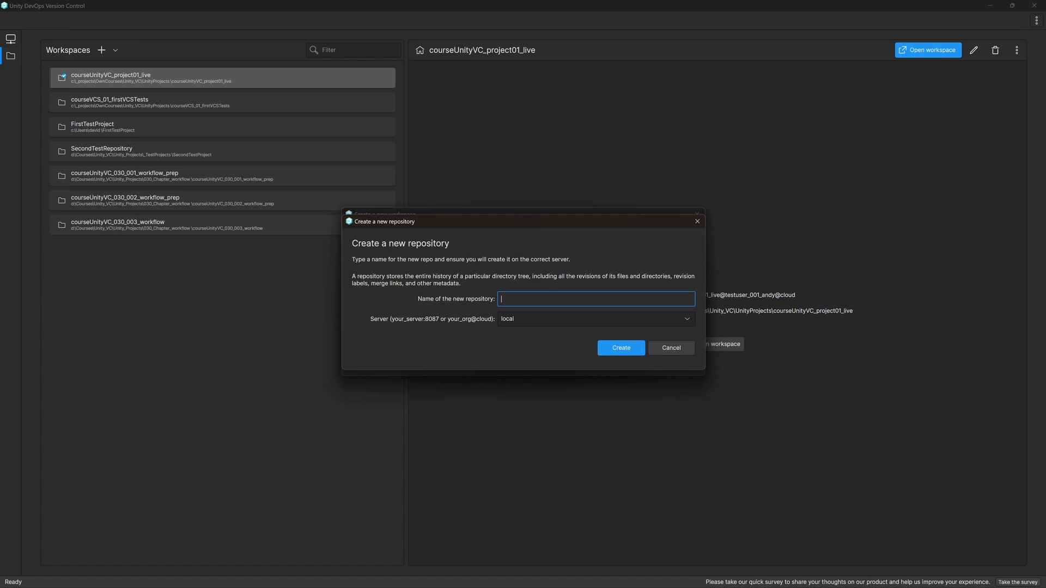
type("localTest")
left_click(616, 350)
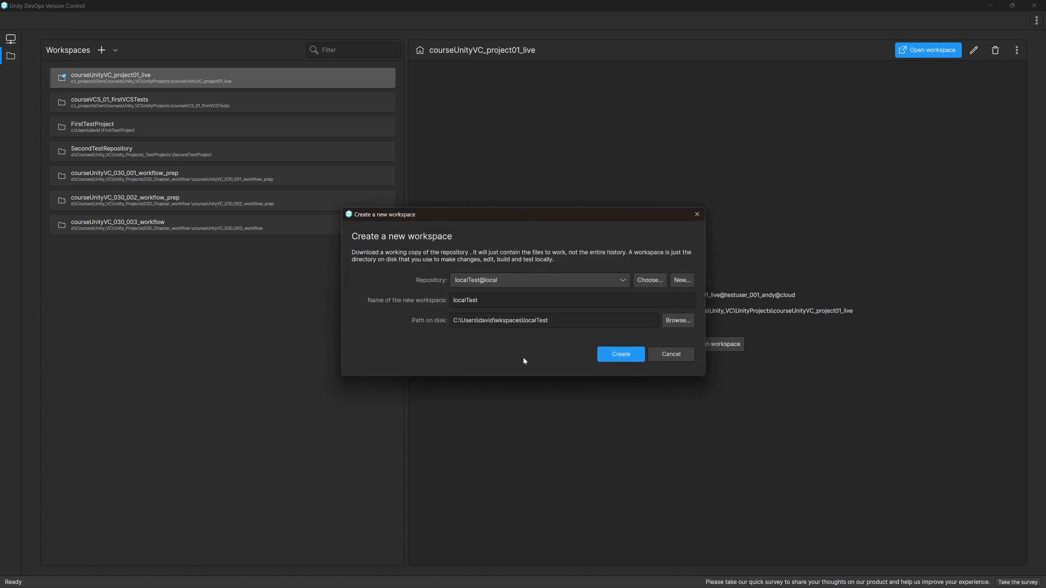
left_click(637, 357)
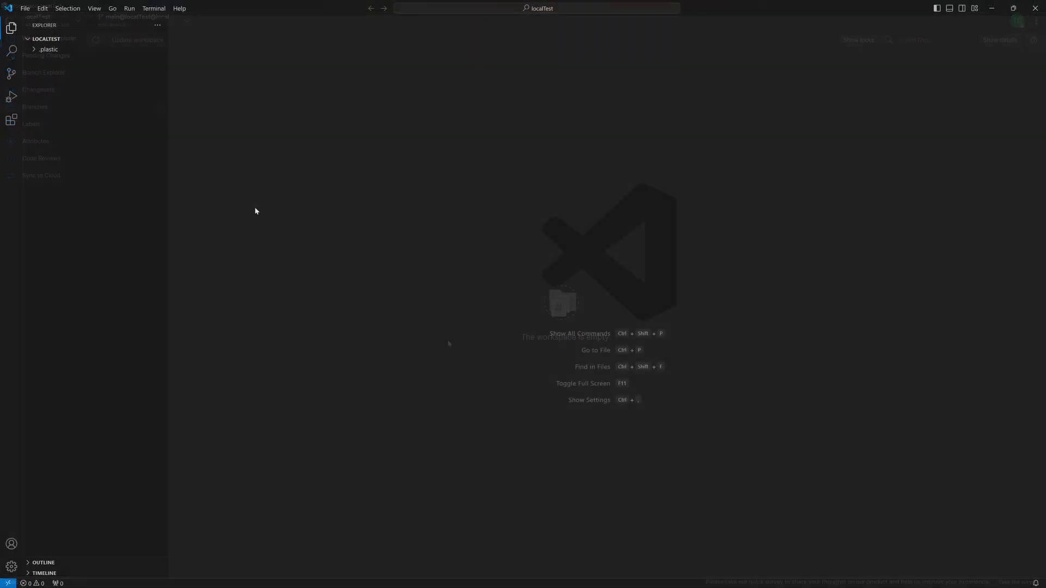
- In Visual Studio Code, create FileA.txt in the localTest folder, enter "Git sucks !" and save it
left_click(127, 39)
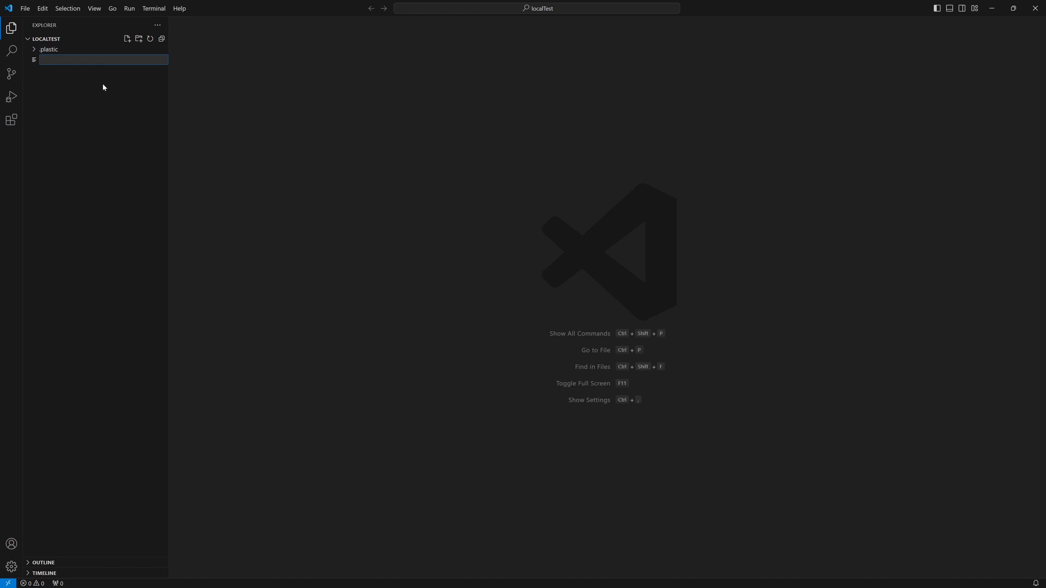
type("FileA.txt")
key("Return")
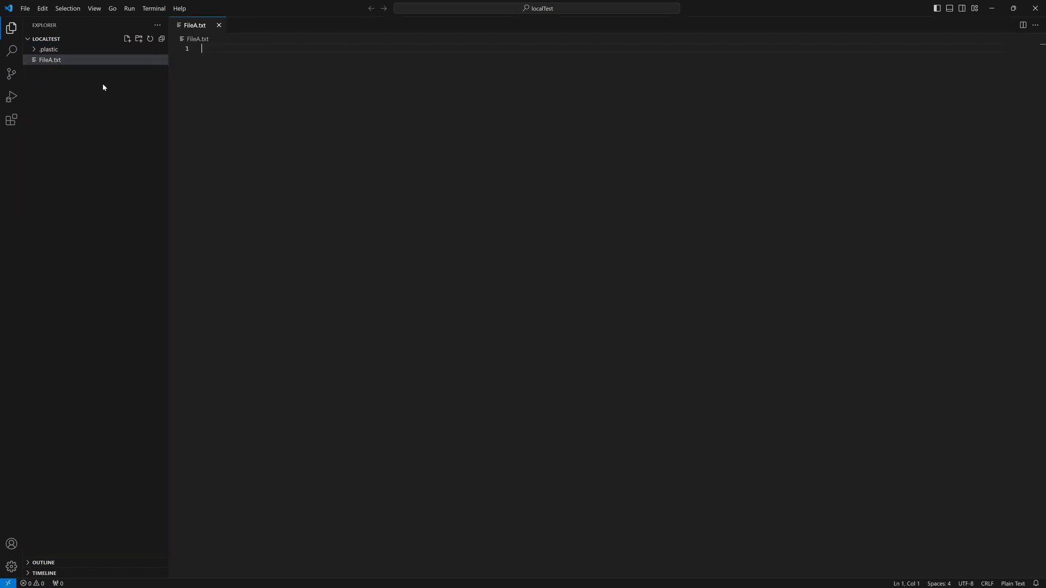
type("Git sucks !")
key("ctrl+s")
- Create FileB.txt with the text "Is it Plastic or is it Unity Version Control ?" and save it
left_click(127, 38)
type("FileB.txt")
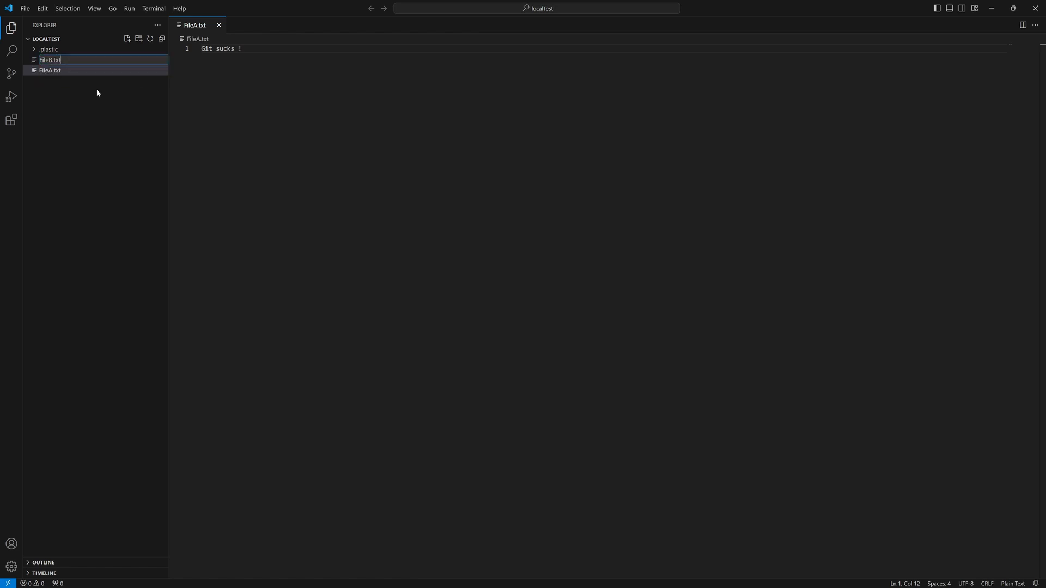
key("Return")
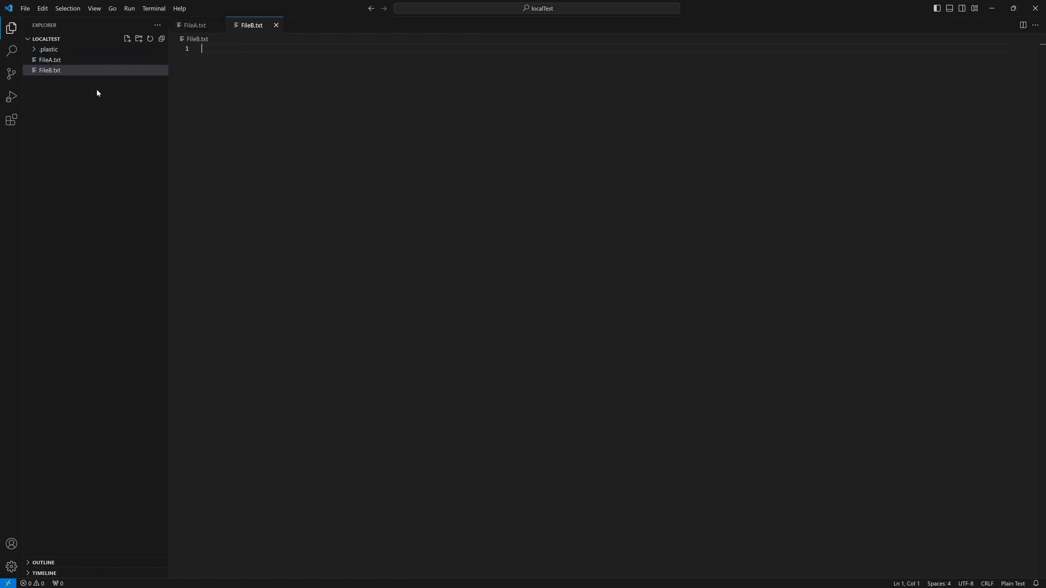
type("Is it Plastic or is it Unity Version Control ?")
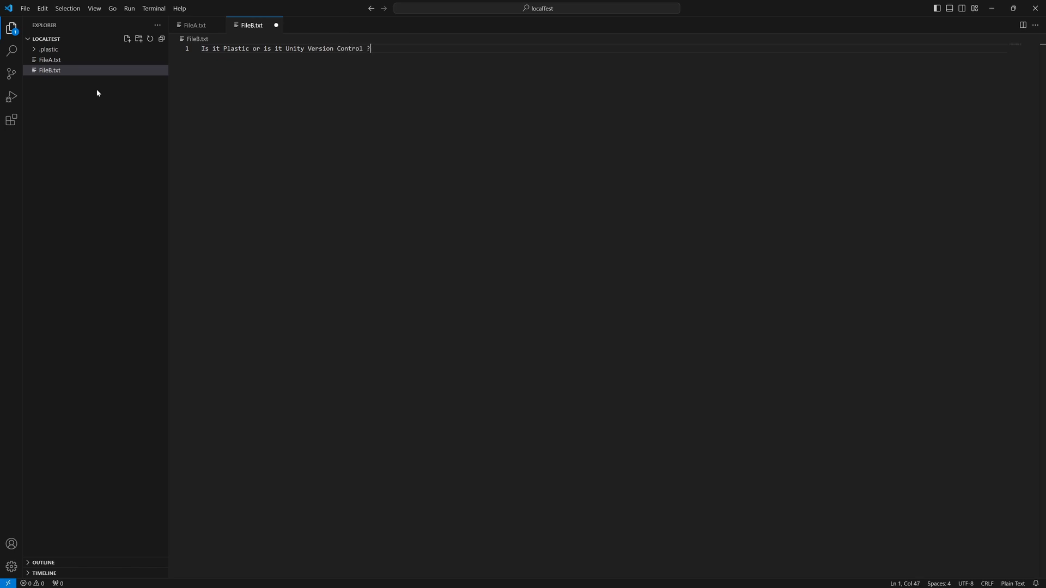
key("ctrl+s")
- Create FileC.txt with the text "Naming stuff is hard. Ask Unity..." and save it
left_click(127, 39)
type("FileC.txt")
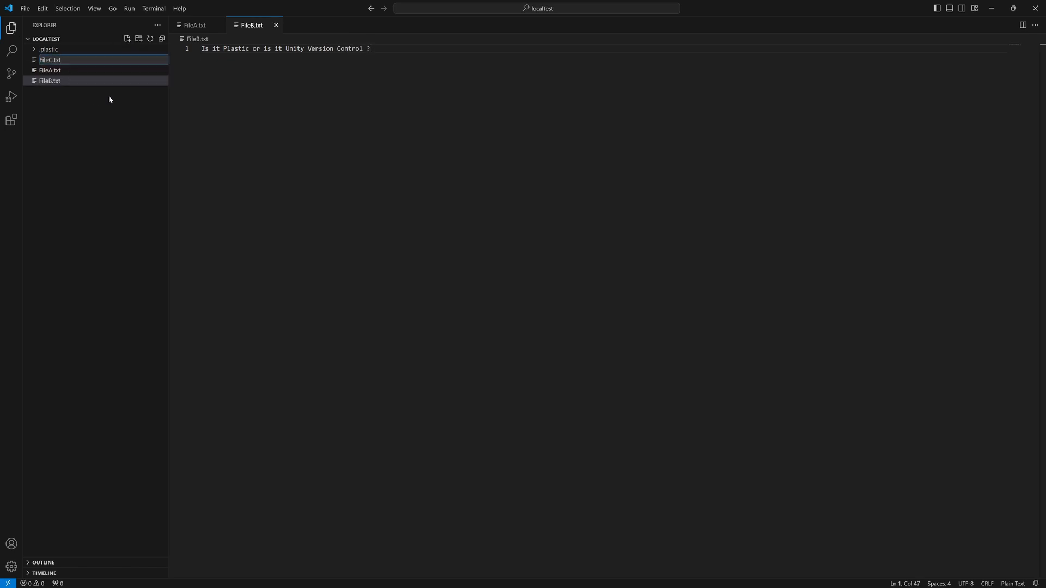
key("Return")
type("Naming stuff is ha")
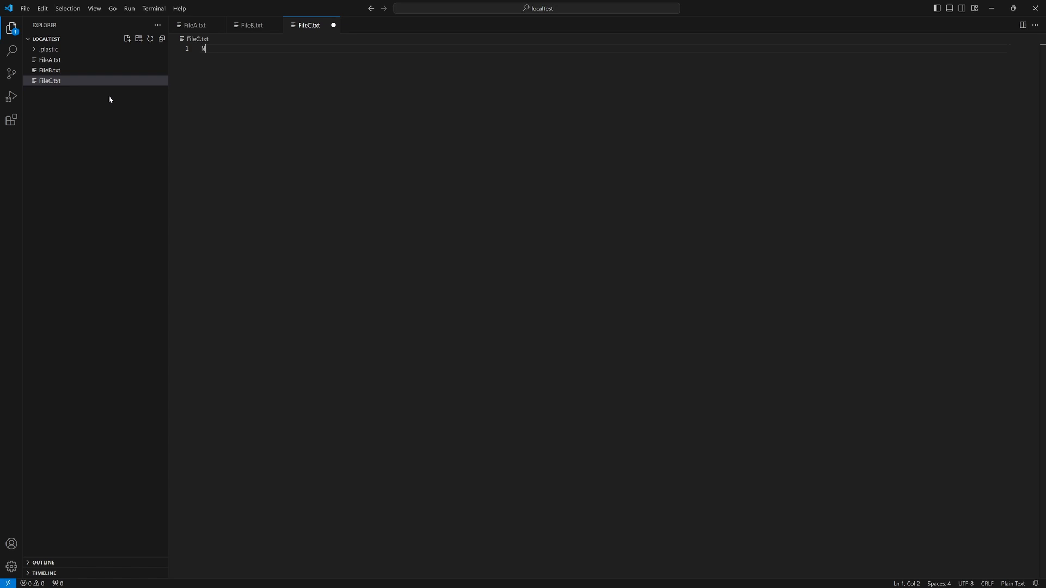
type("rd. Ask Unity...")
key("ctrl+s")
left_click(101, 128)
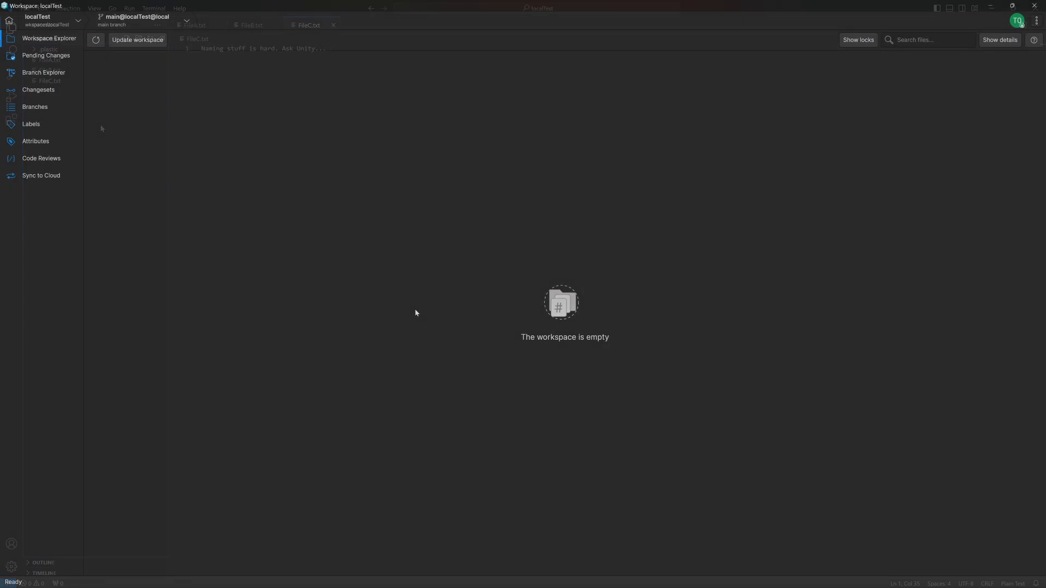
- In Unity DevOps Version Control, refresh the localTest workspace contents and add FileA.txt to source control
left_click(101, 43)
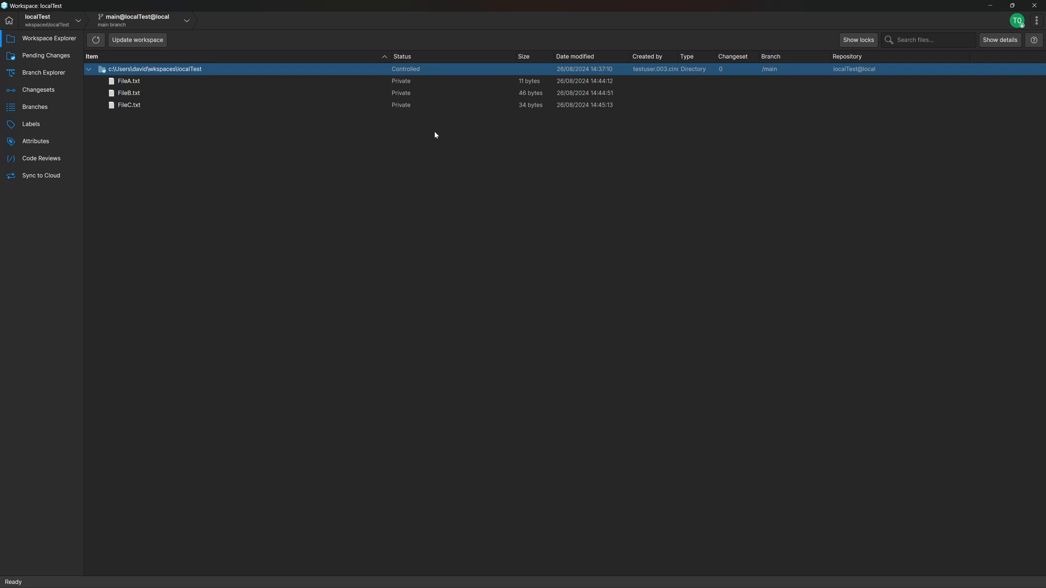
left_click(174, 83)
right_click(175, 84)
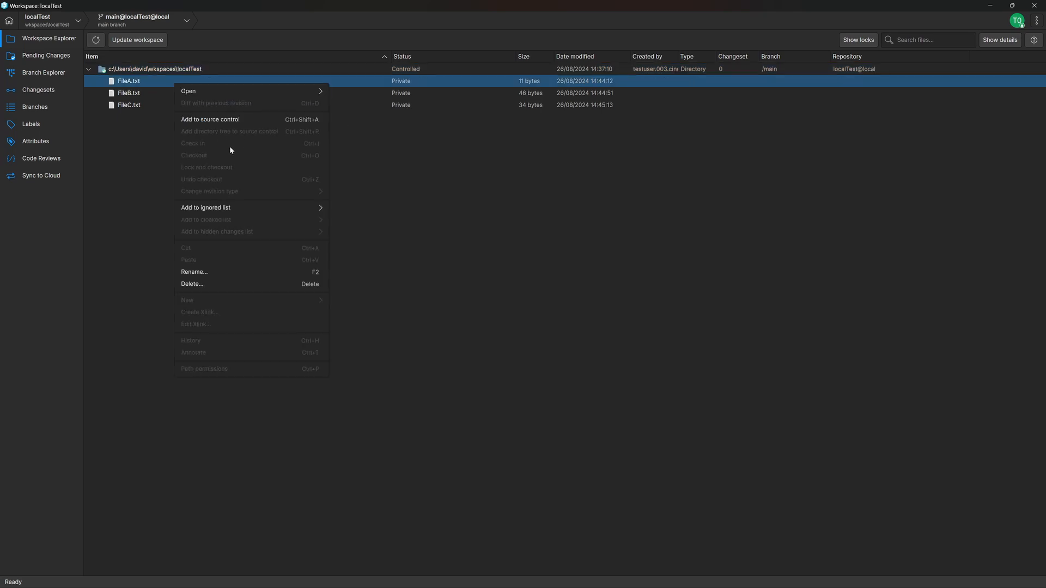
left_click(262, 120)
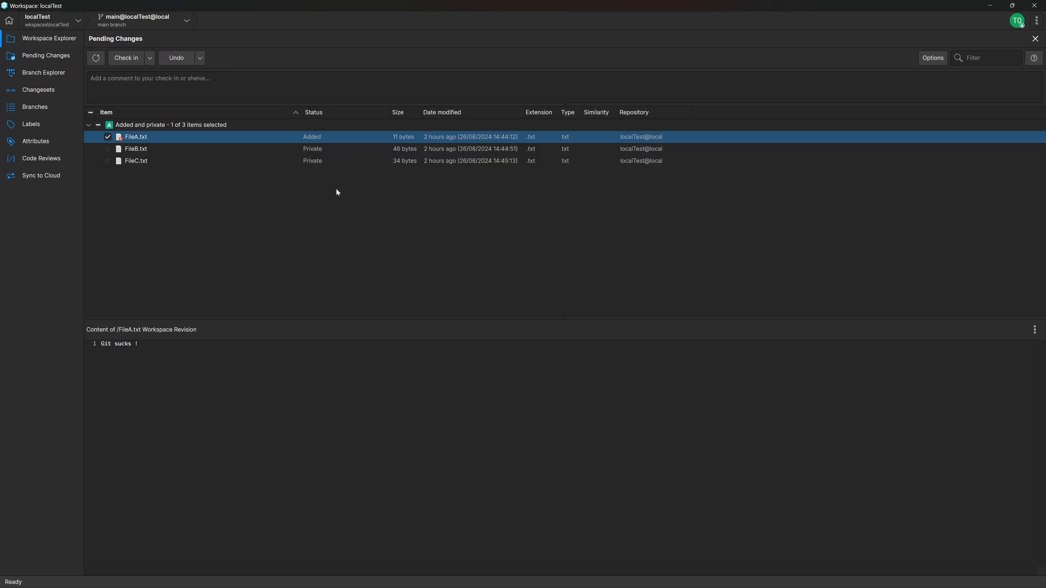
- Check in FileA.txt with the comment "adds FileA" and return to the workspace files
left_click(195, 86)
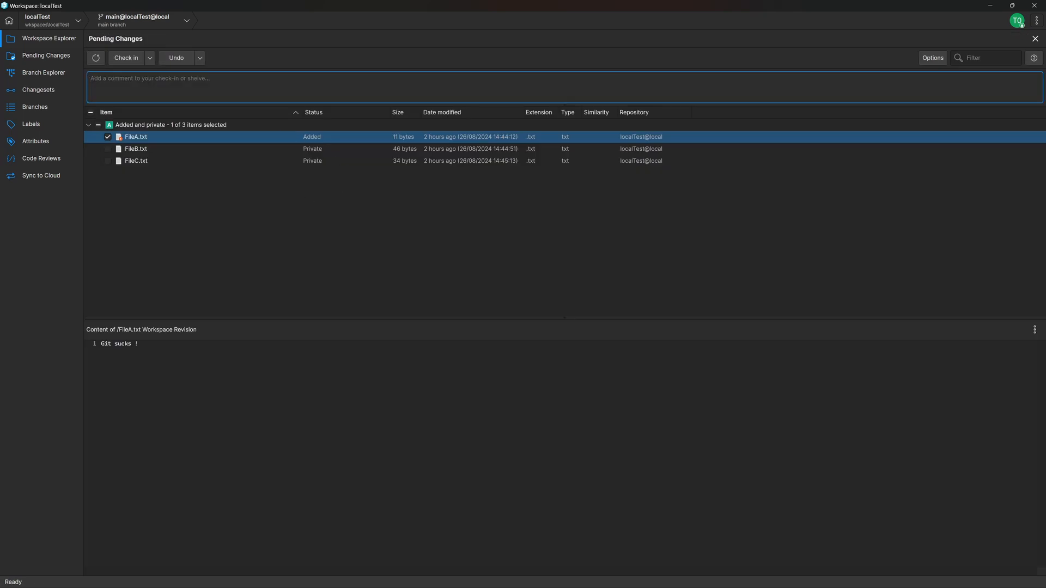
type("A")
key("BackSpace")
type("adds File")
key("BackSpace")
key("BackSpace")
type("eA")
left_click(126, 58)
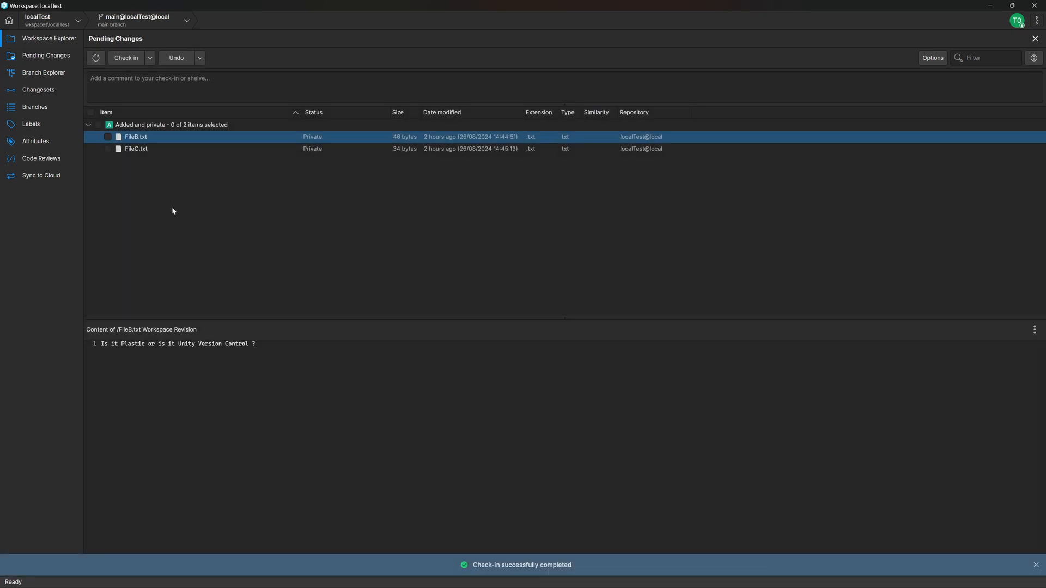
left_click(1033, 40)
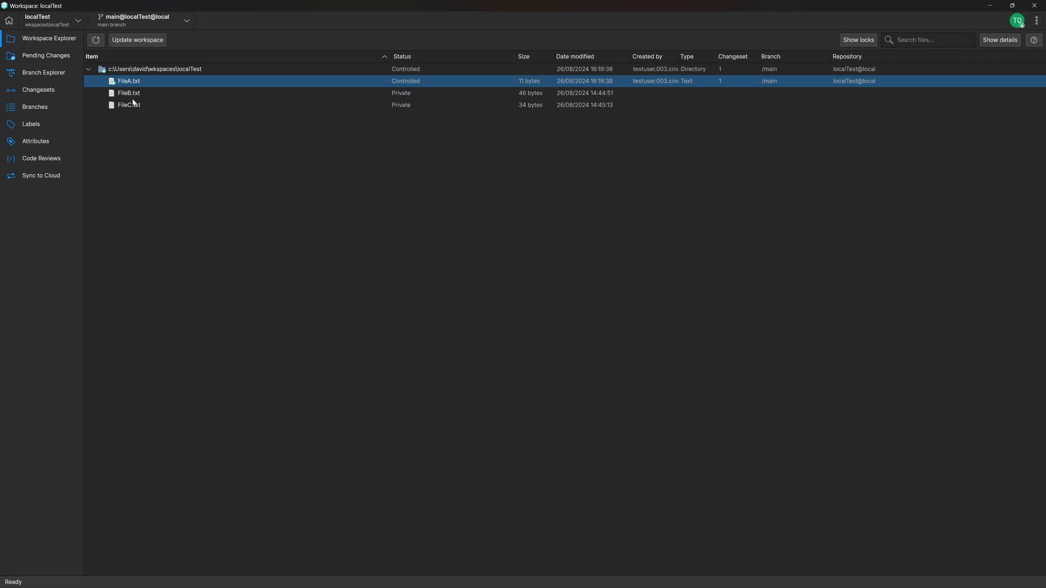
- Include the private FileB.txt in the pending changes and check it in with the comment "adds FileB"
left_click(55, 57)
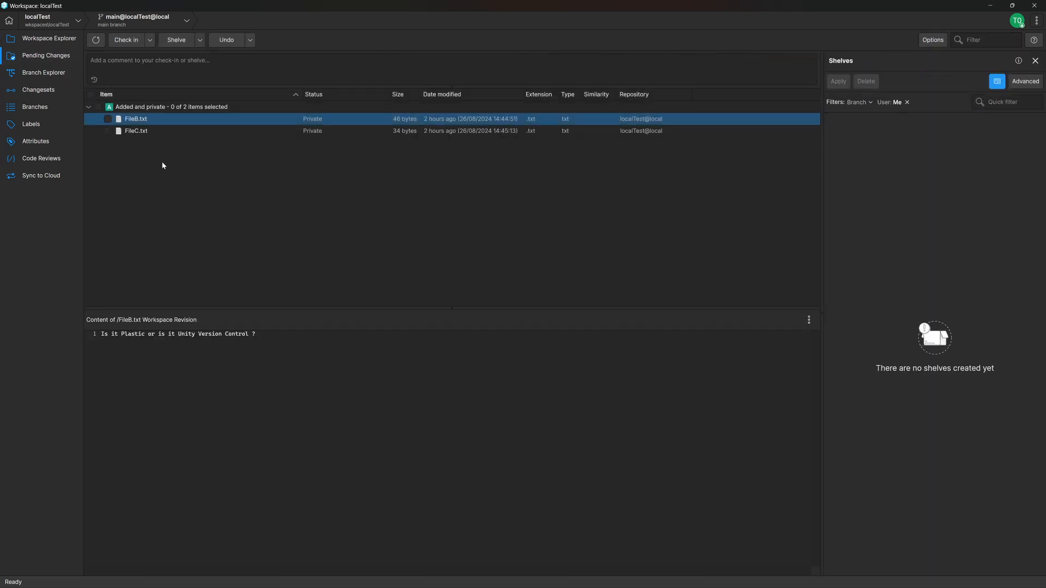
left_click(106, 119)
left_click(151, 67)
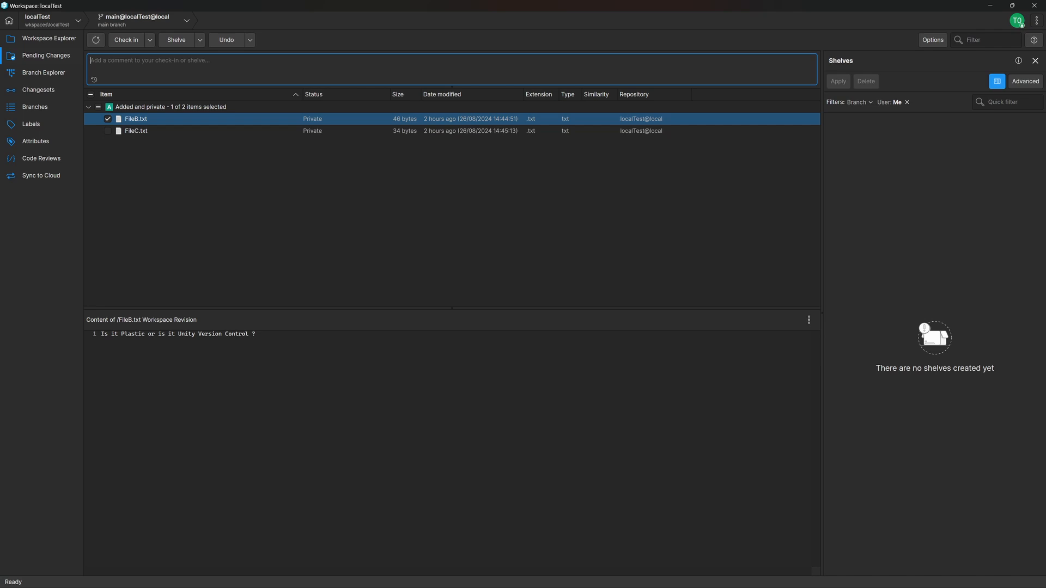
type("adds FileB")
left_click(127, 41)
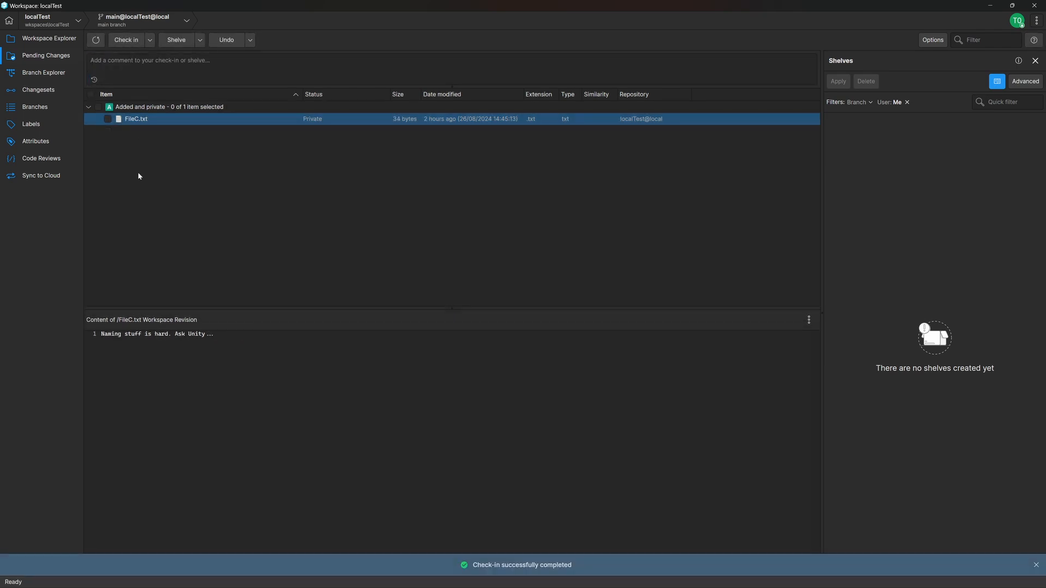
- Add FileC.txt to source control from the workspace files and bring up its check-in
left_click(38, 38)
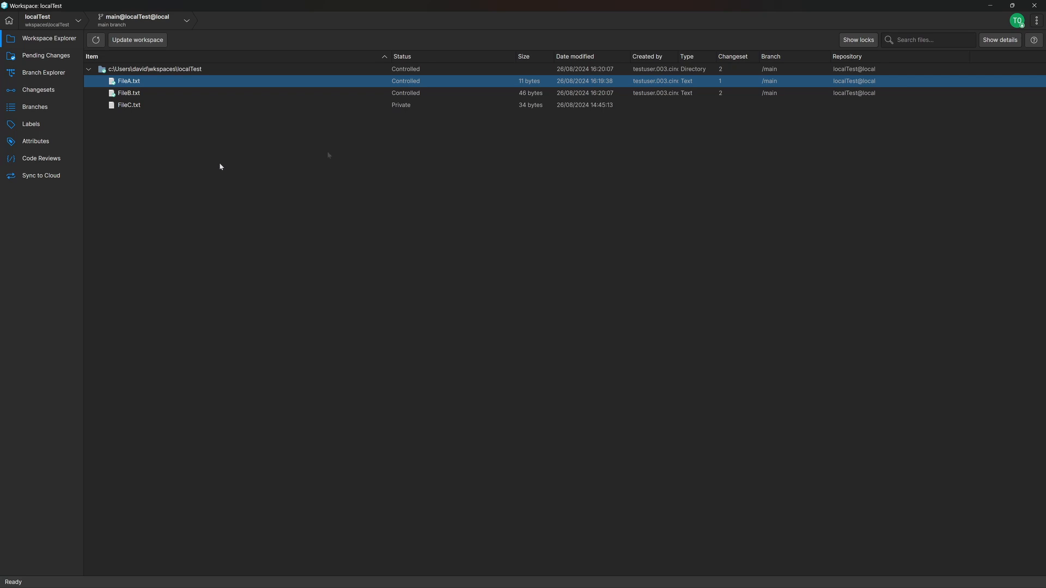
left_click(193, 106)
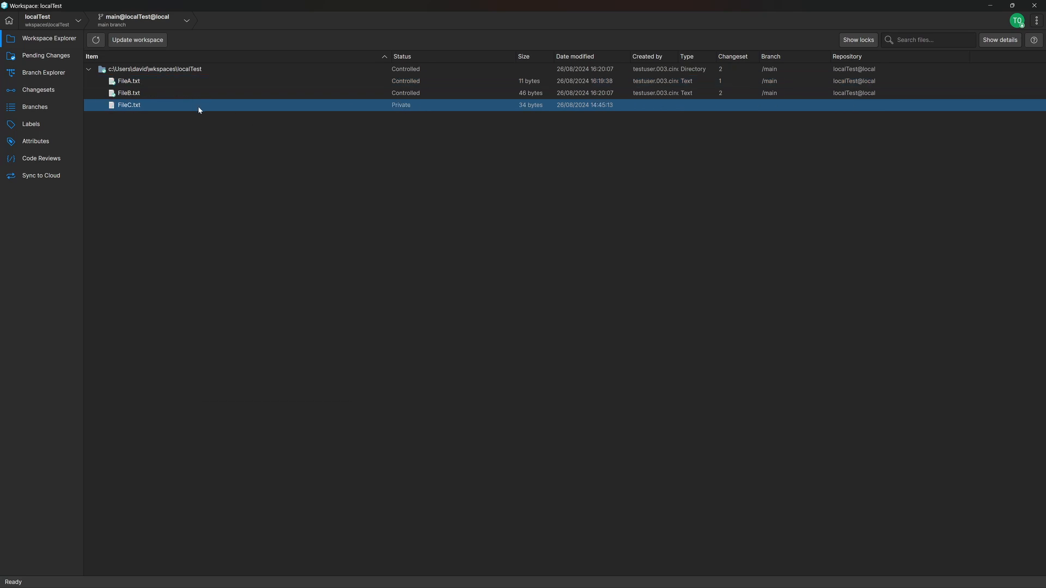
right_click(198, 105)
left_click(274, 144)
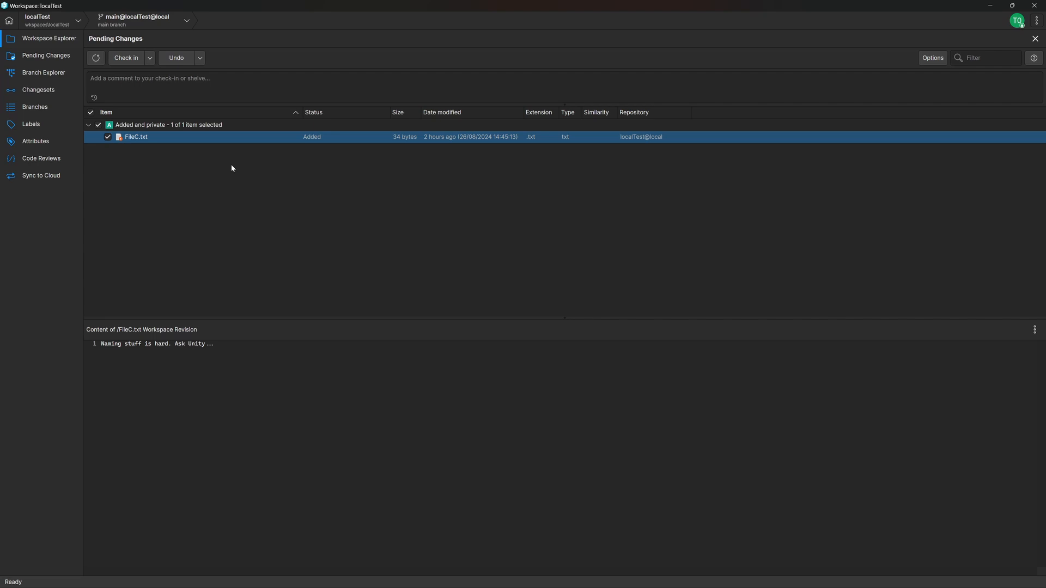
- Undo the pending addition of FileC.txt and close the pending changes
right_click(190, 139)
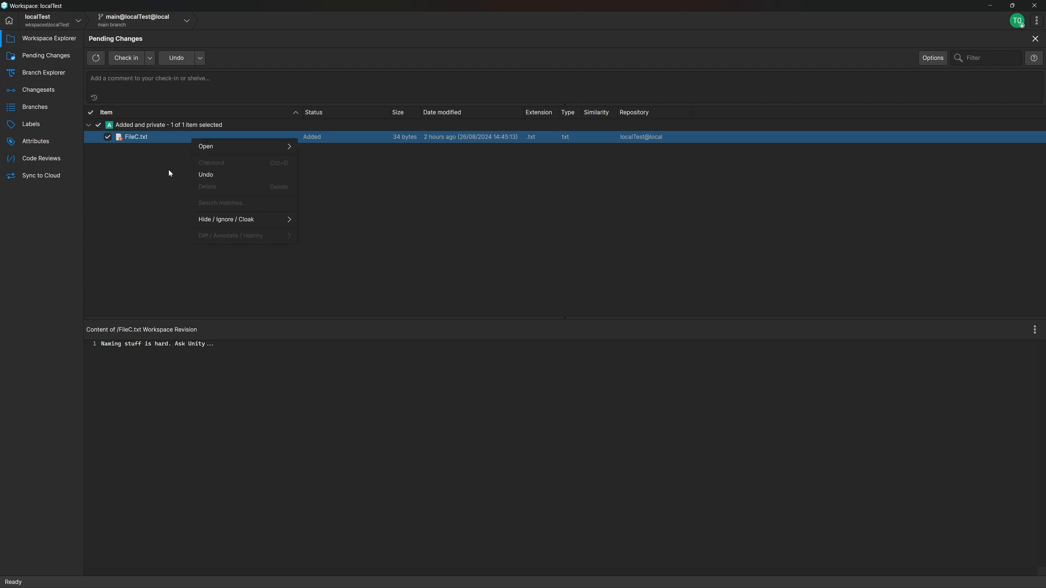
left_click(228, 176)
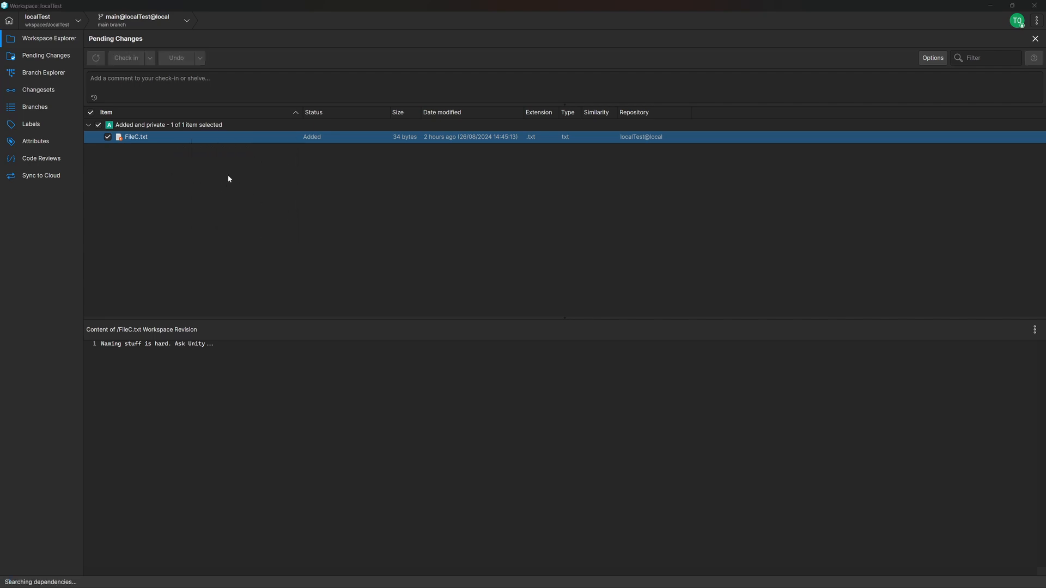
left_click(588, 314)
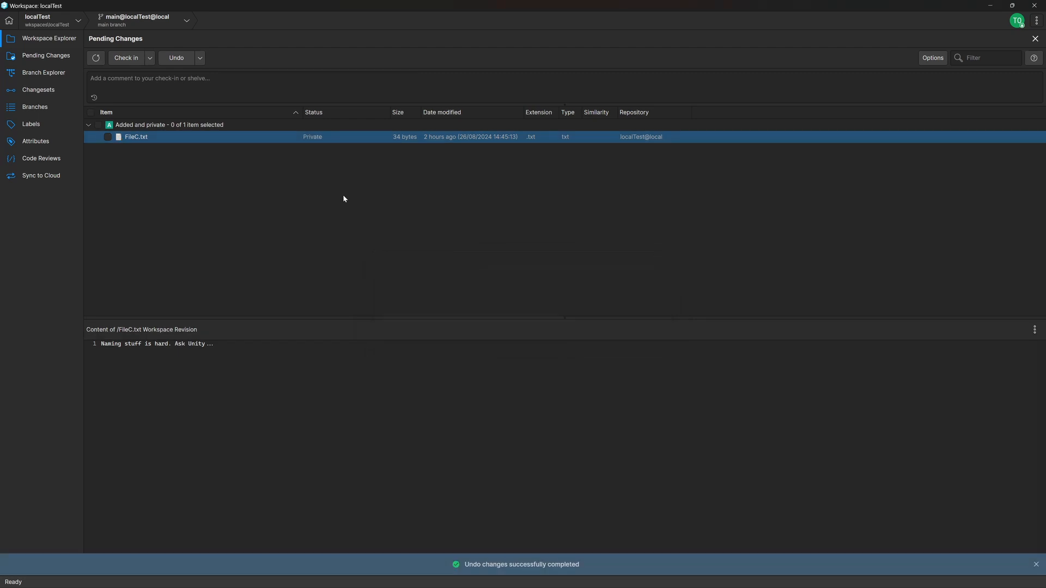
left_click(1034, 39)
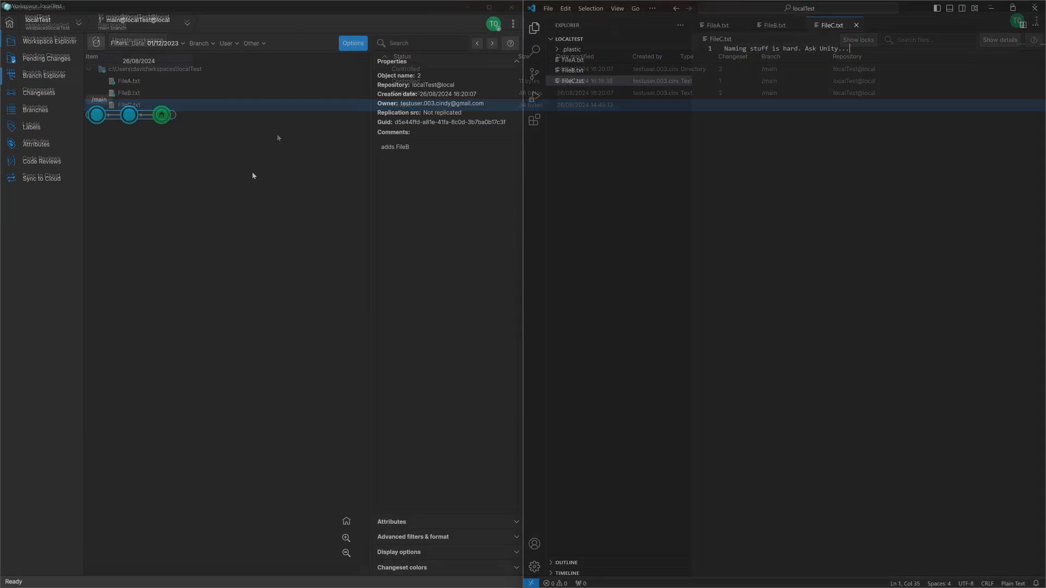
- Switch the workspace to changeset 0, the first one on the main branch, and check the localTest folder in Visual Studio Code
mouse_move(98, 117)
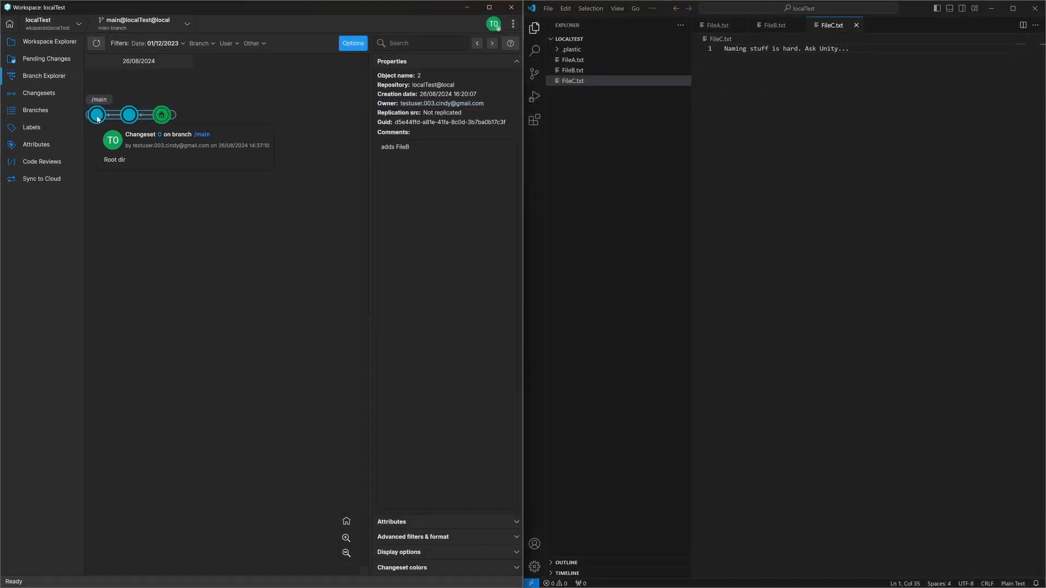
right_click(98, 118)
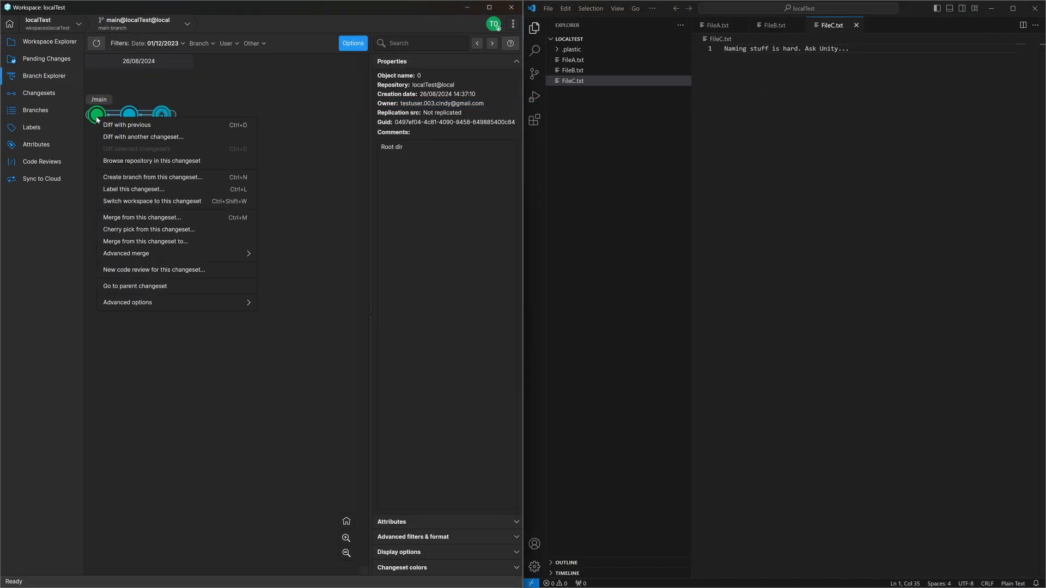
left_click(152, 201)
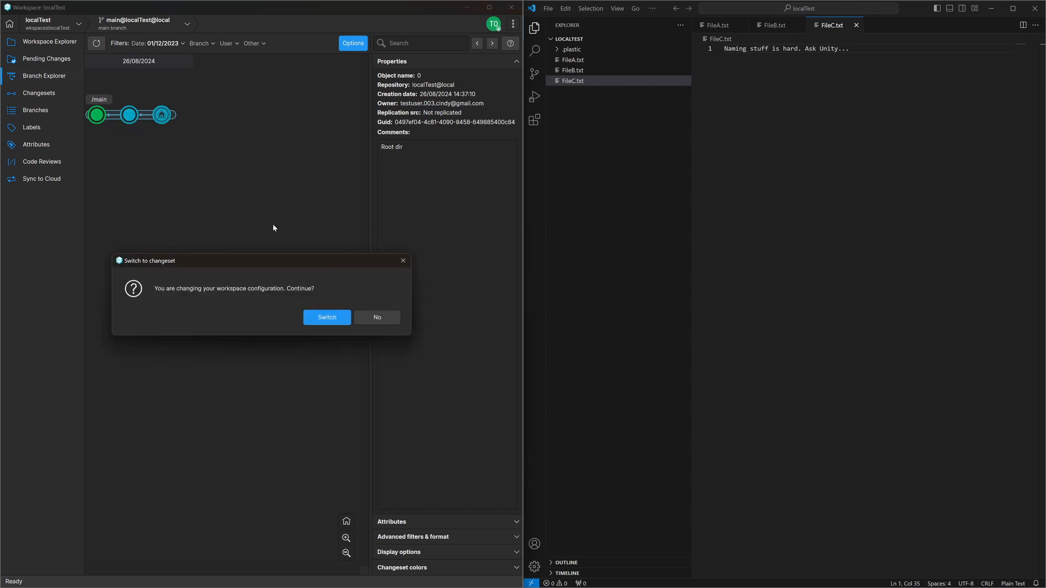
left_click(342, 320)
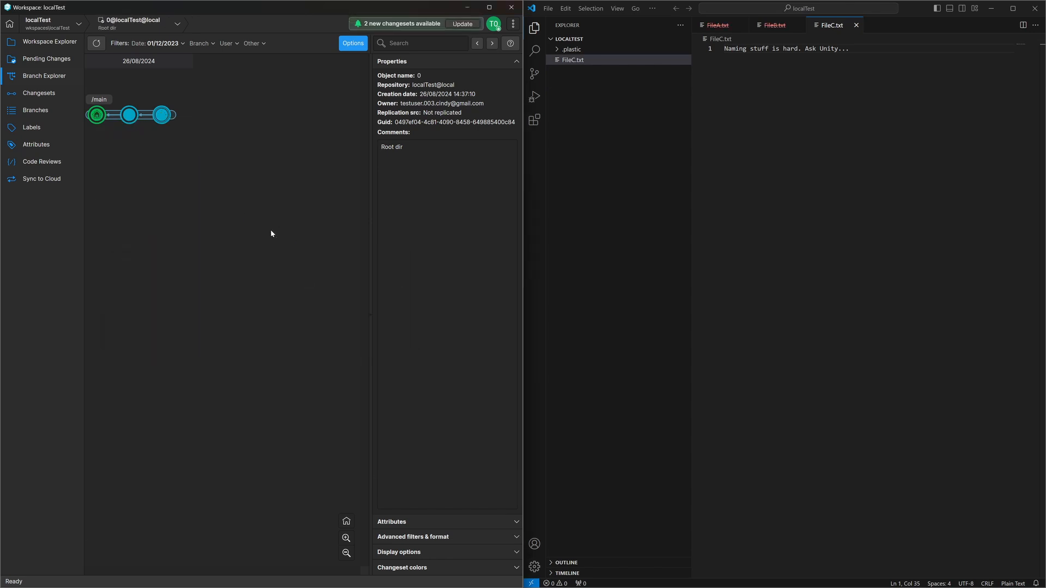
left_click(611, 210)
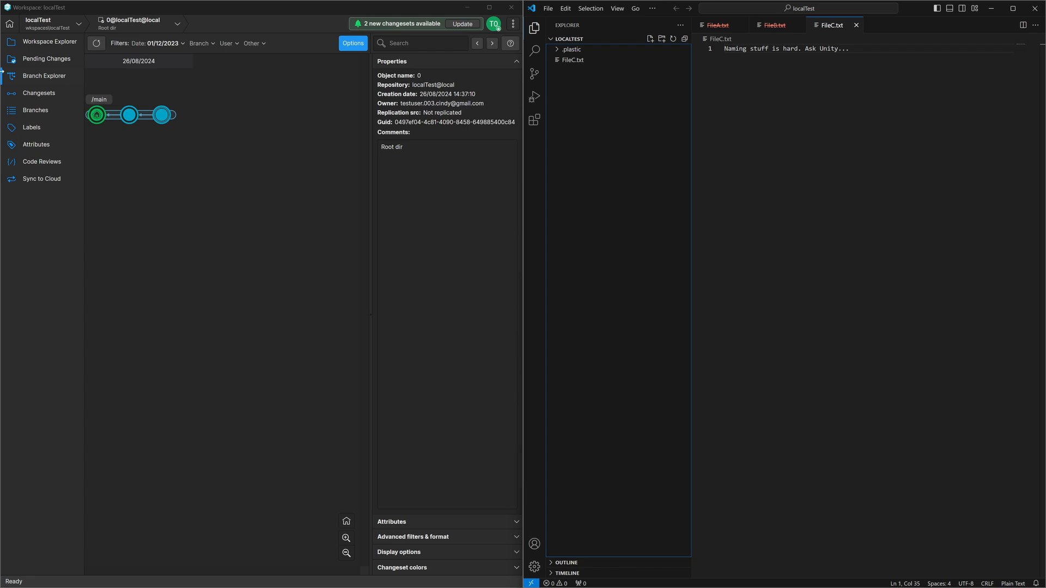
- Switch the workspace to changeset 2, the last one on the main branch, after checking the workspace files
left_click(41, 42)
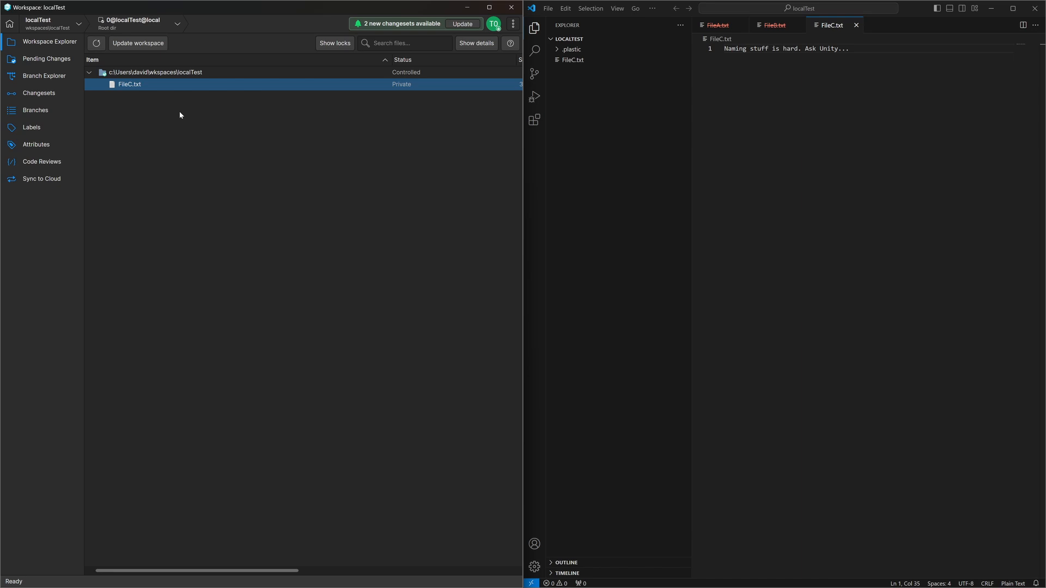
left_click(40, 75)
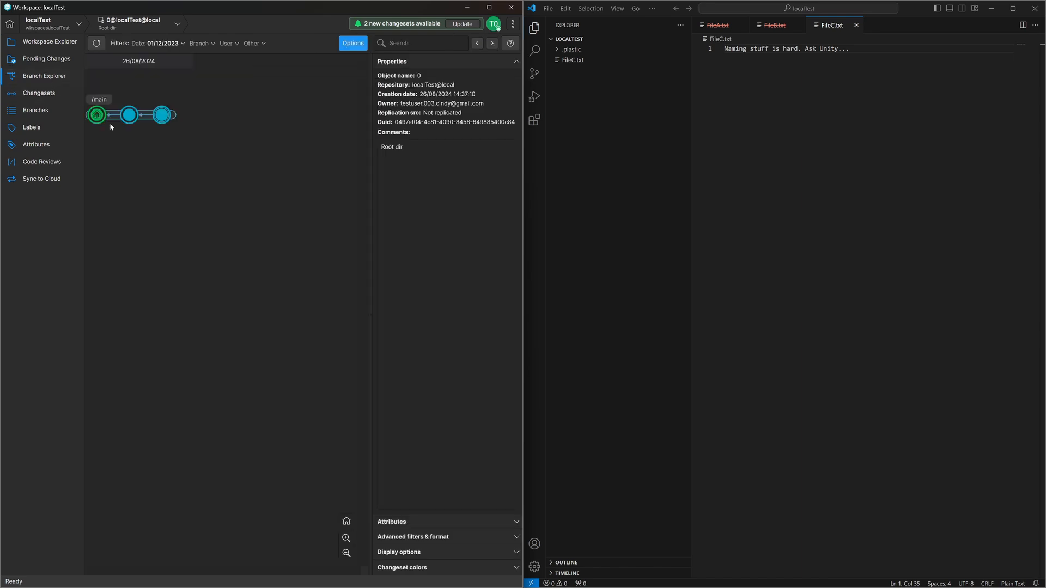
left_click(162, 116)
right_click(162, 115)
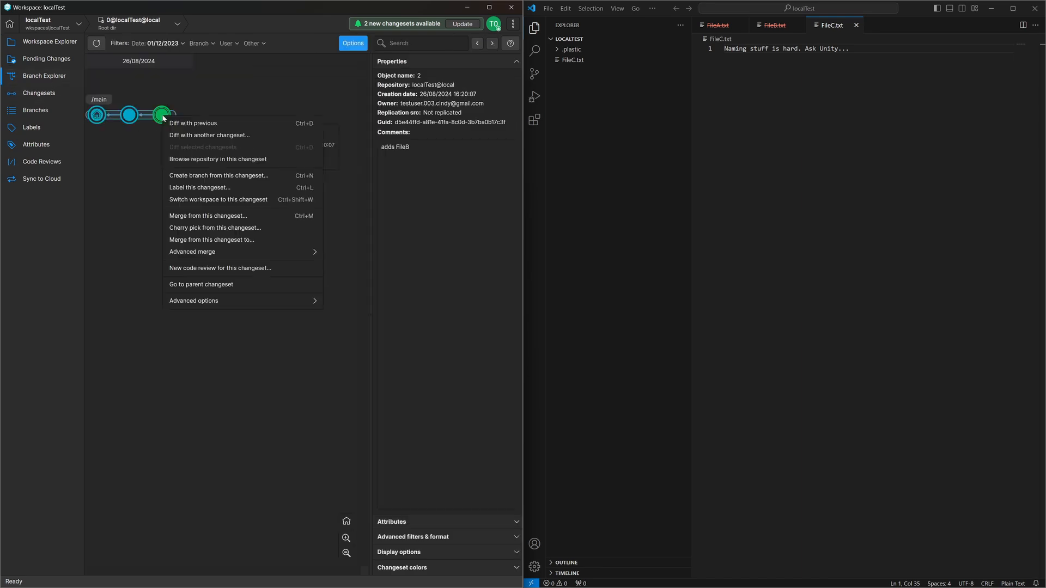
left_click(263, 201)
left_click(327, 317)
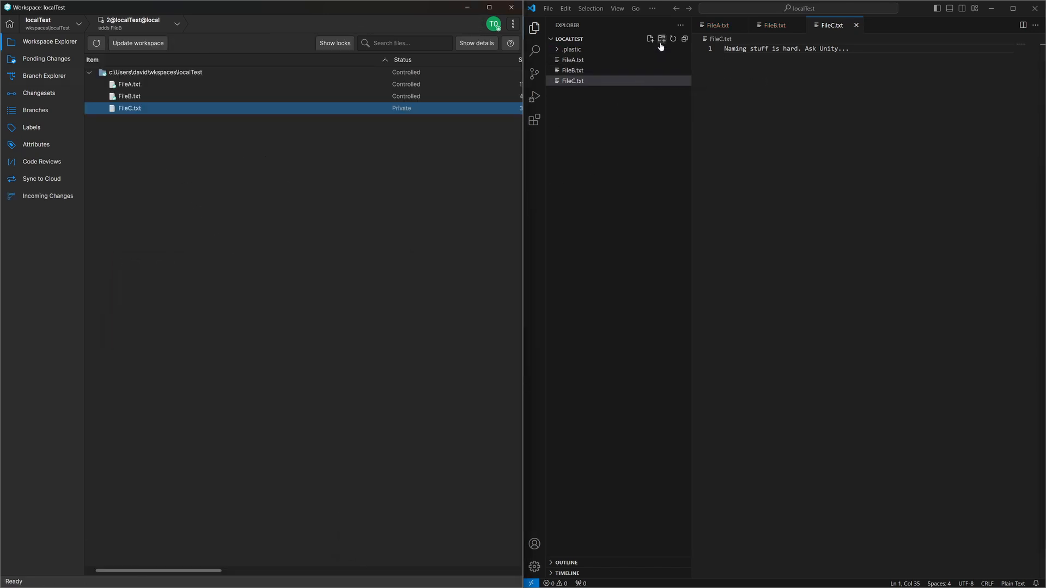
- Create a folder named DirA in localTest in Visual Studio Code, and refresh the workspace files in Unity Version Control
left_click(661, 44)
type("Di")
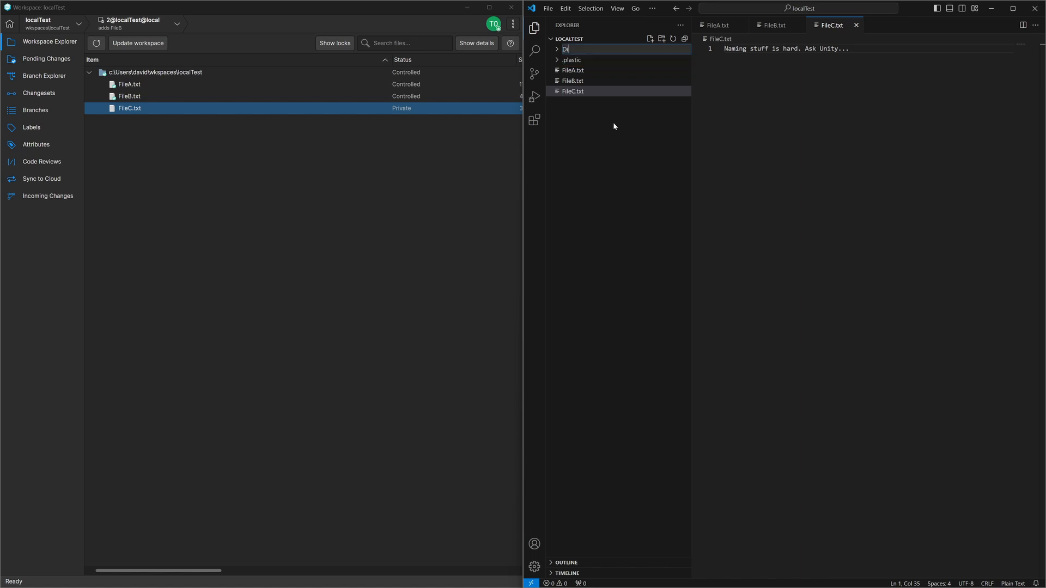
type("rA")
key("Return")
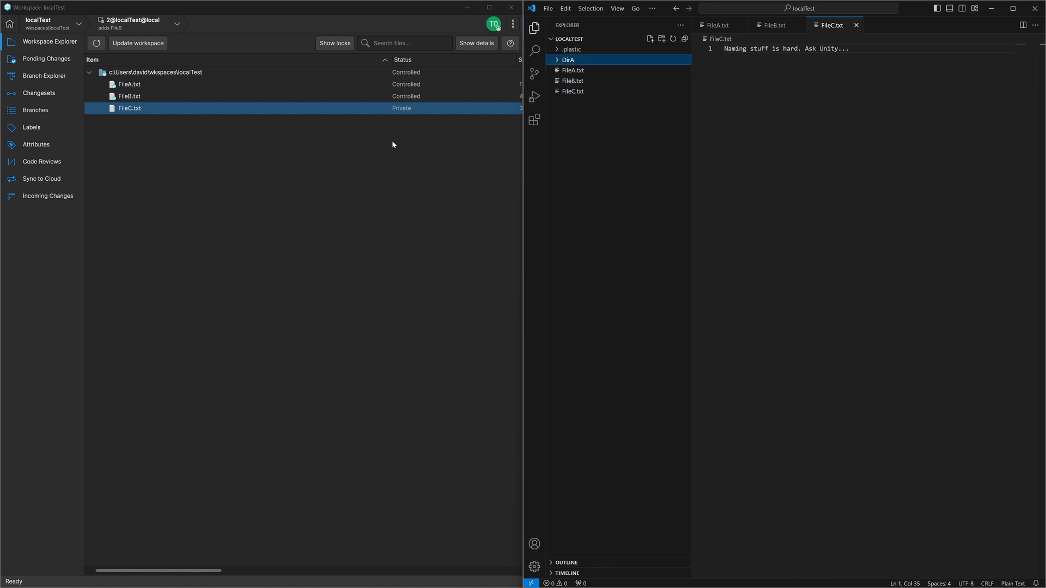
left_click(307, 156)
left_click(96, 43)
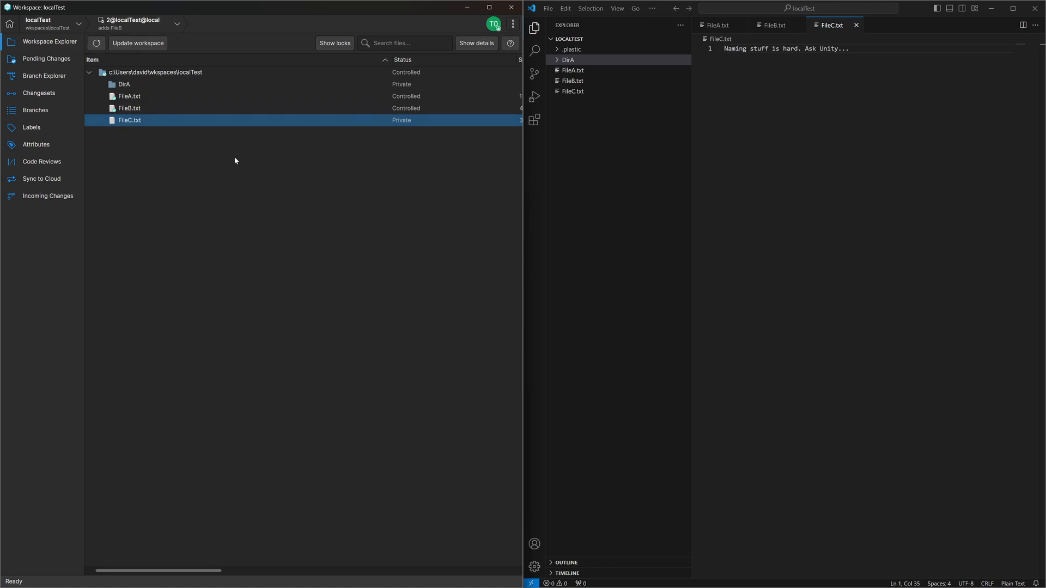
left_click(167, 85)
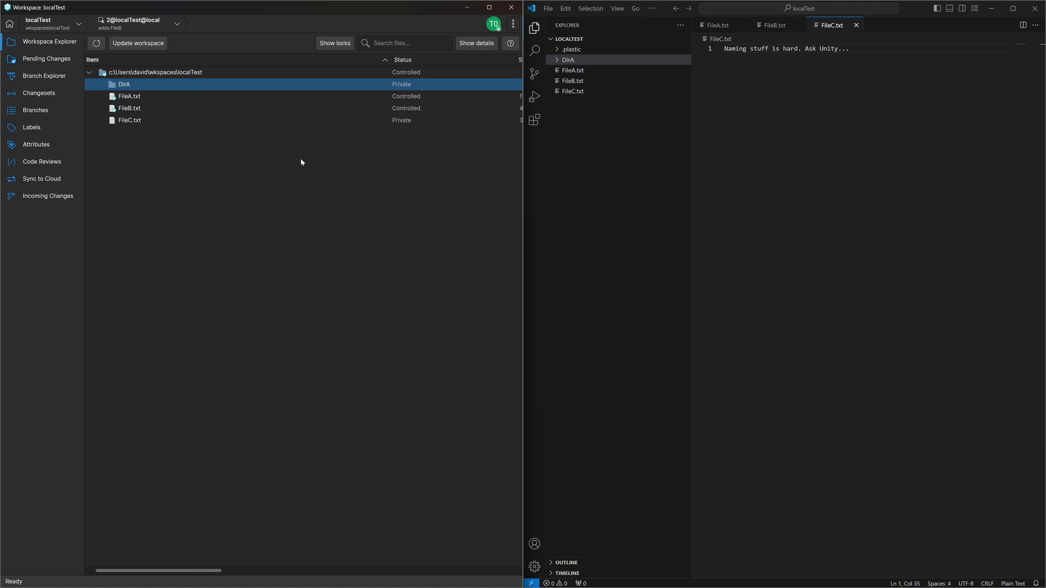
- Move FileA.txt into the DirA folder in Visual Studio Code, and refresh the workspace files in Unity Version Control
left_click(593, 71)
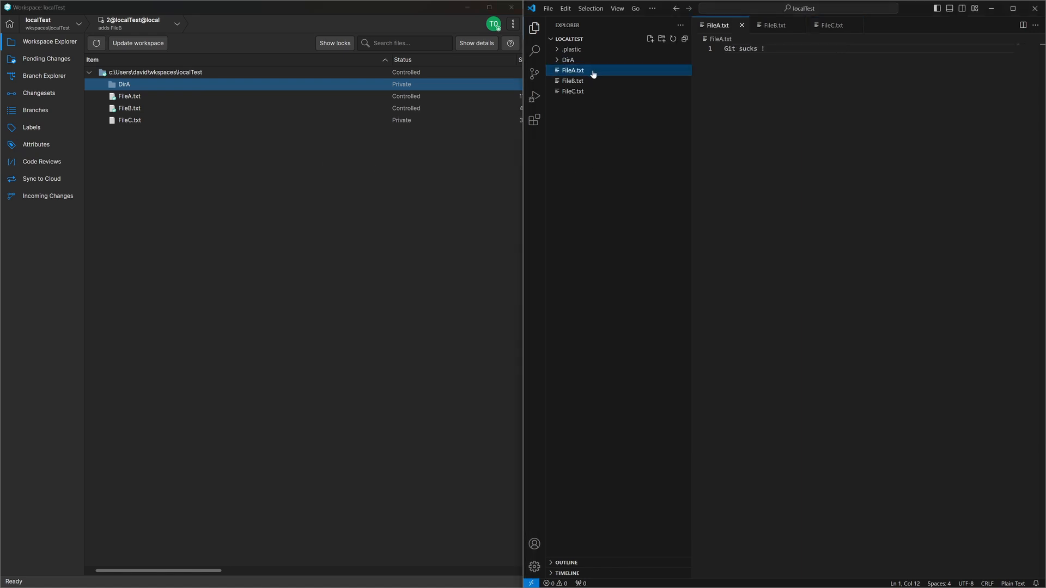
left_click_drag(573, 72, 569, 61)
left_click(559, 296)
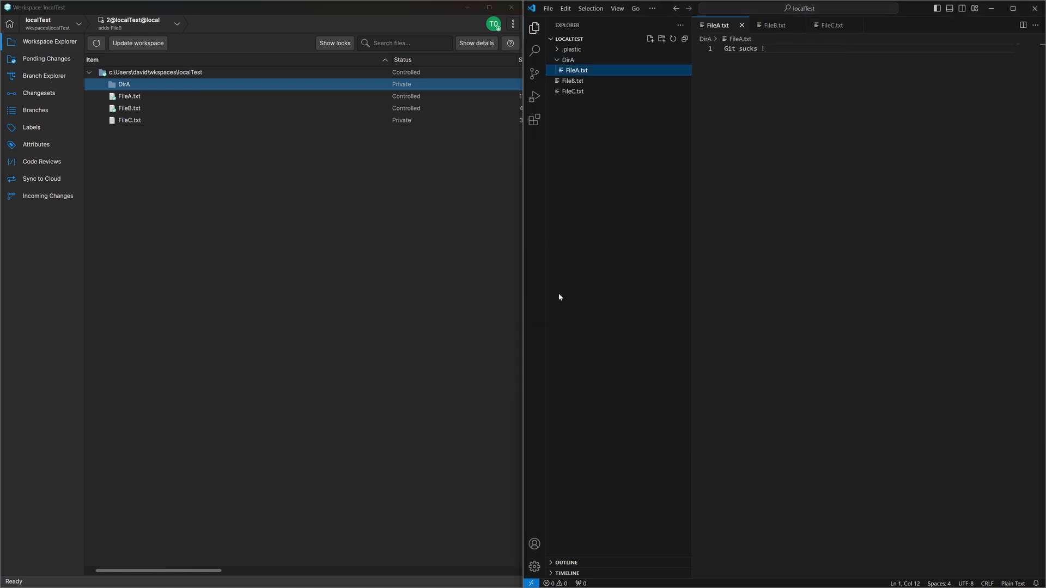
left_click(266, 186)
left_click(97, 44)
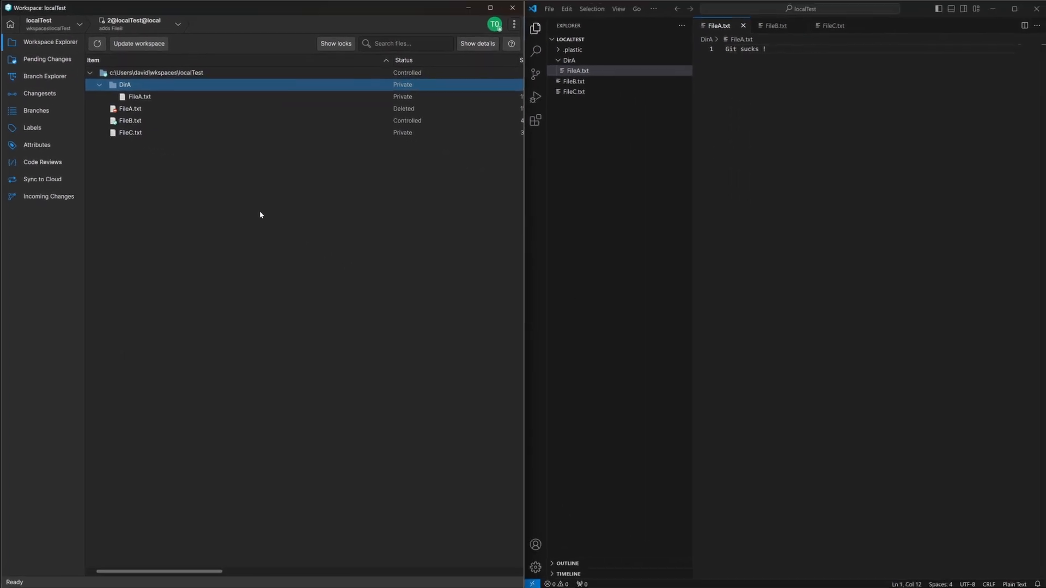
- Check in only the moved FileA.txt with the comment "moves FileA into dir" and return to the workspace files
left_click(57, 61)
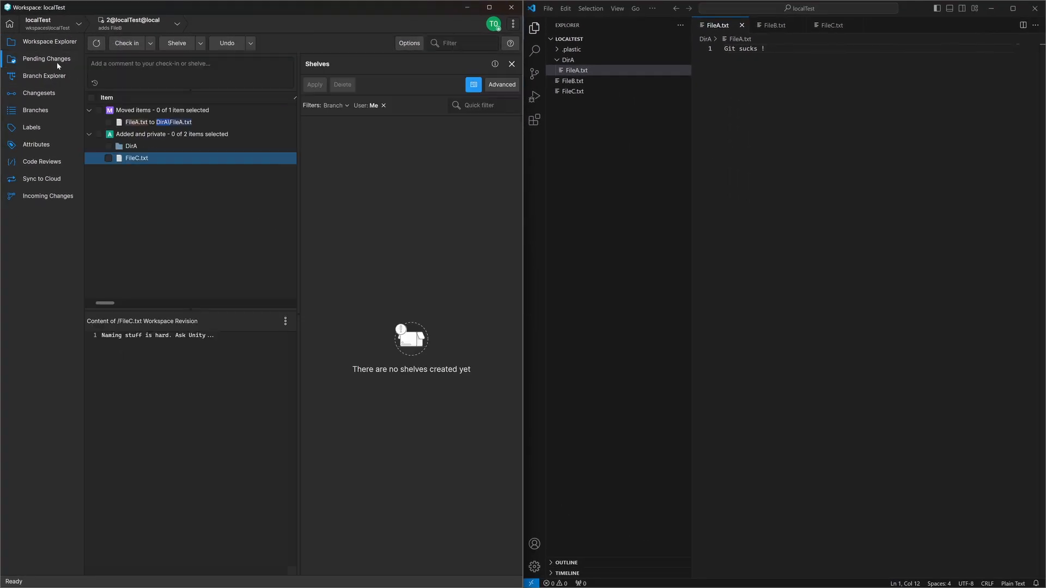
left_click(511, 64)
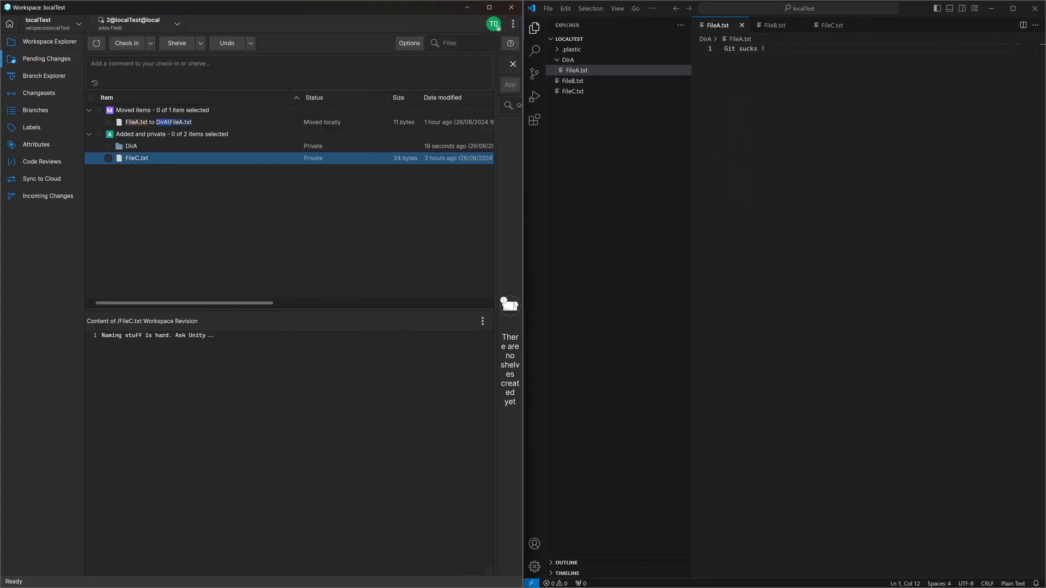
left_click(108, 122)
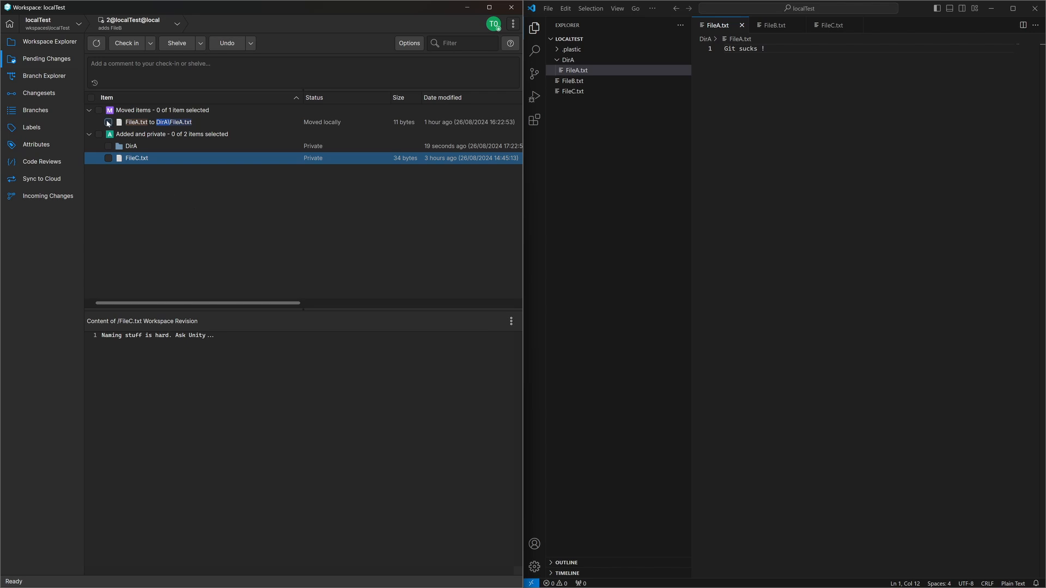
type("moves")
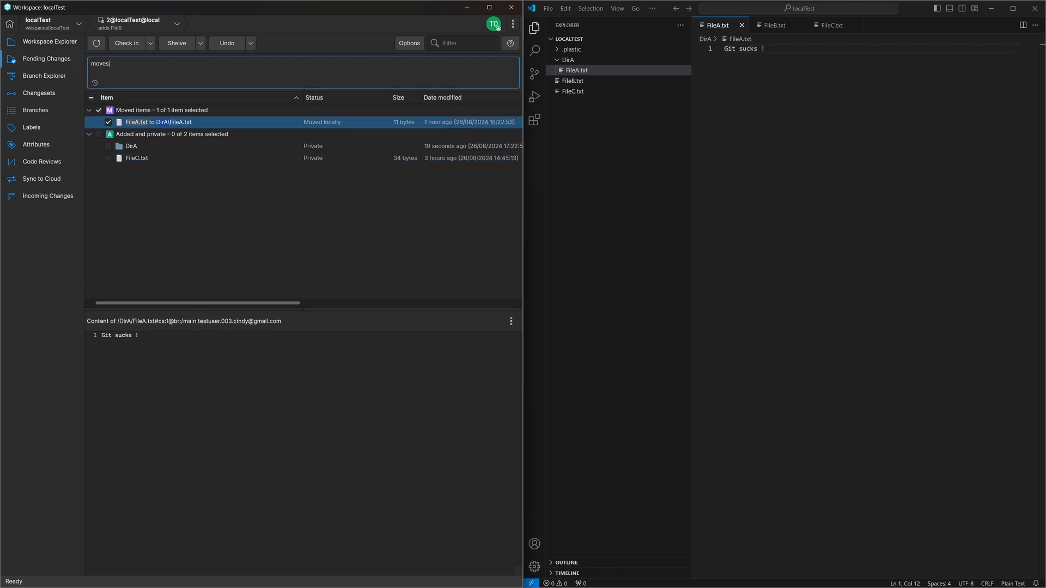
type(" FileA into dir")
left_click(130, 44)
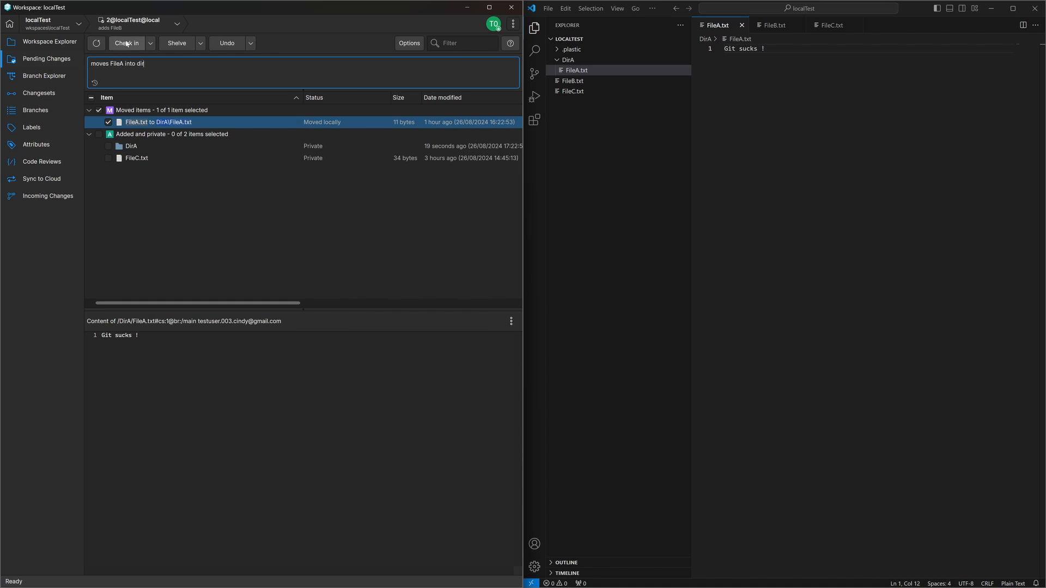
left_click(40, 42)
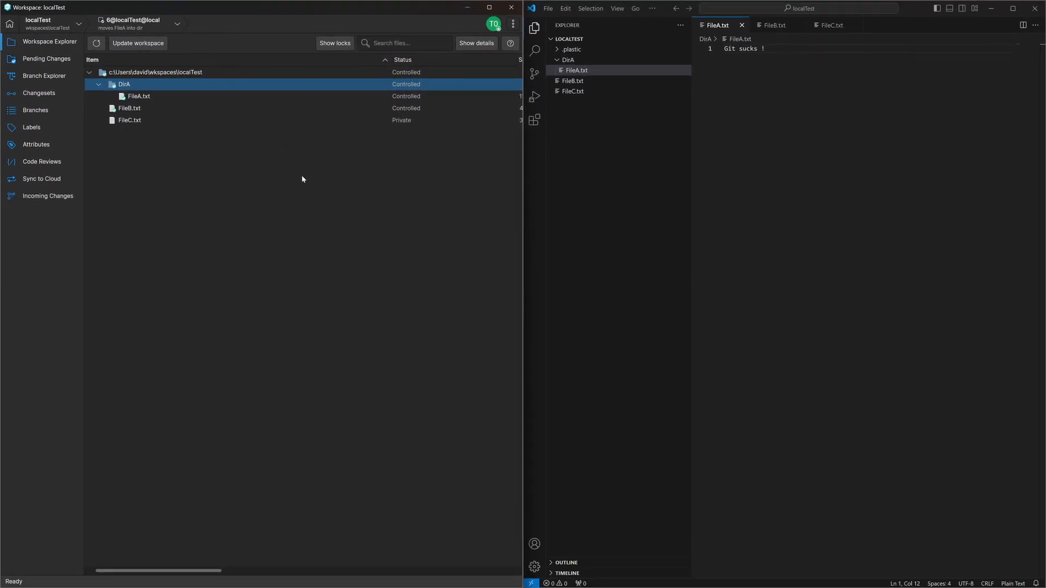
- Create a DirB folder containing FileD.txt in Visual Studio Code, and refresh the workspace files in Unity Version Control
left_click(604, 173)
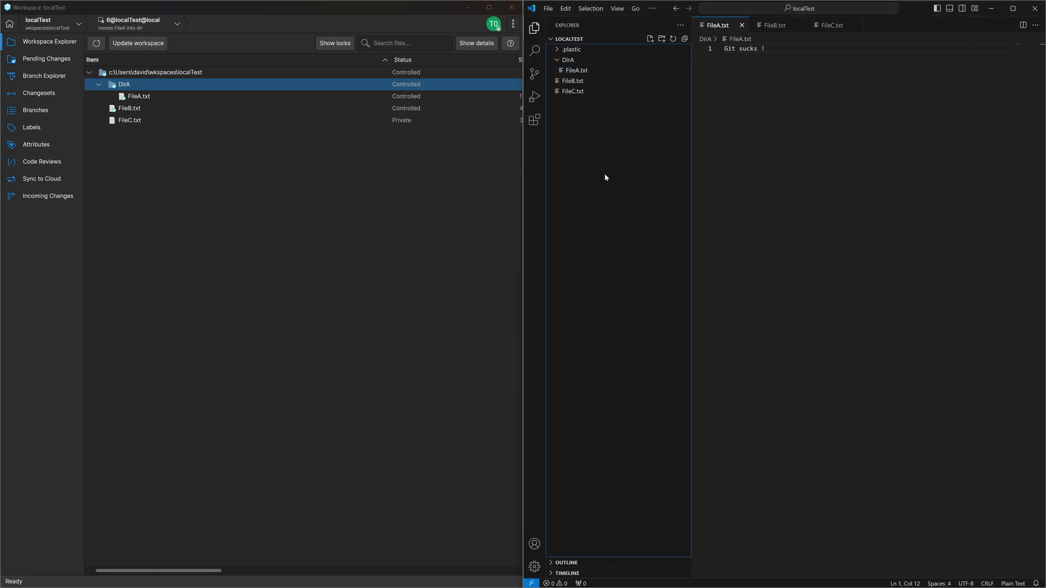
left_click(662, 38)
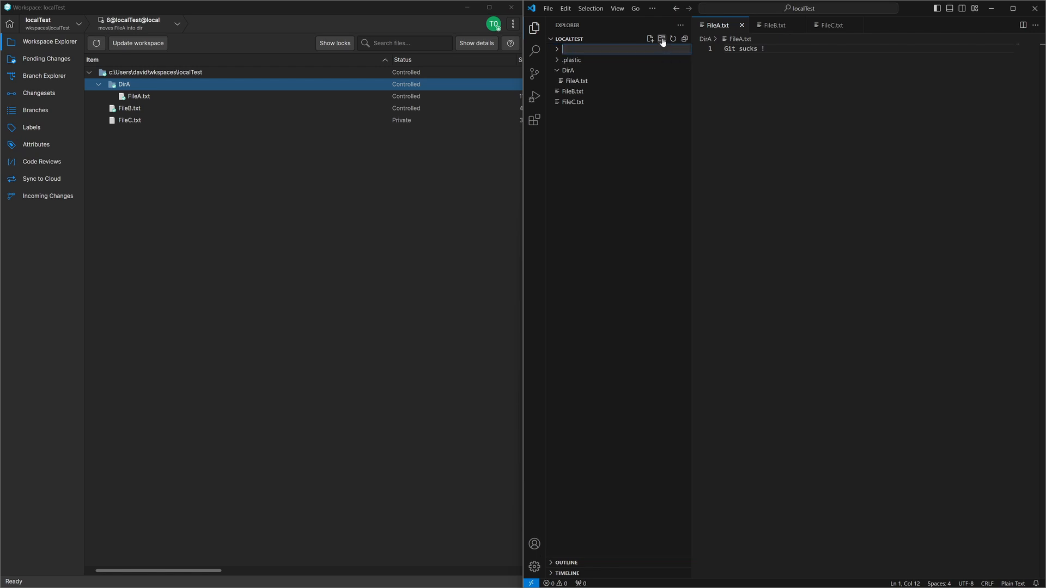
type("DirB")
key("Return")
left_click(649, 39)
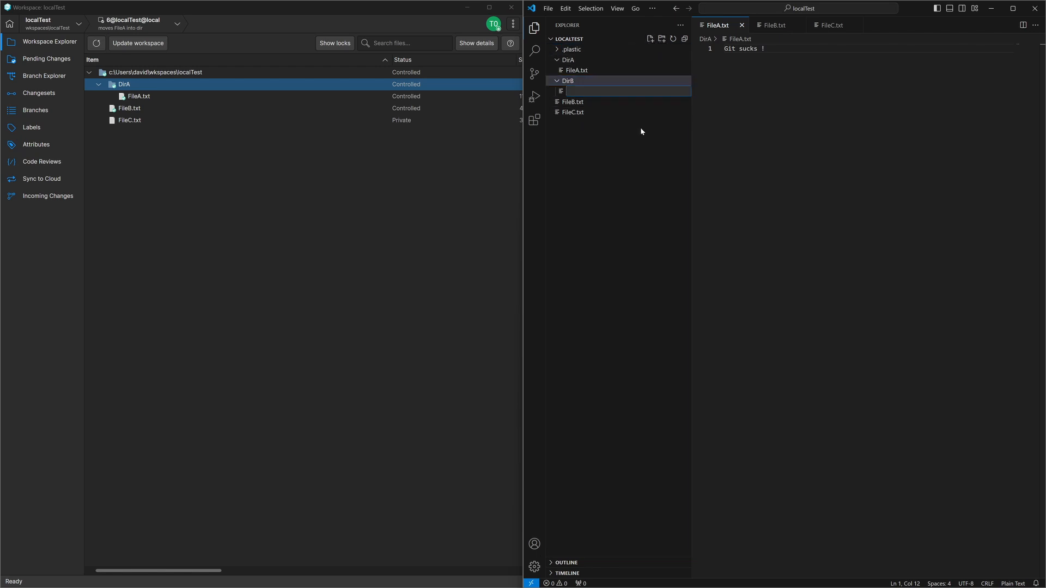
type("FileD.txt")
key("Return")
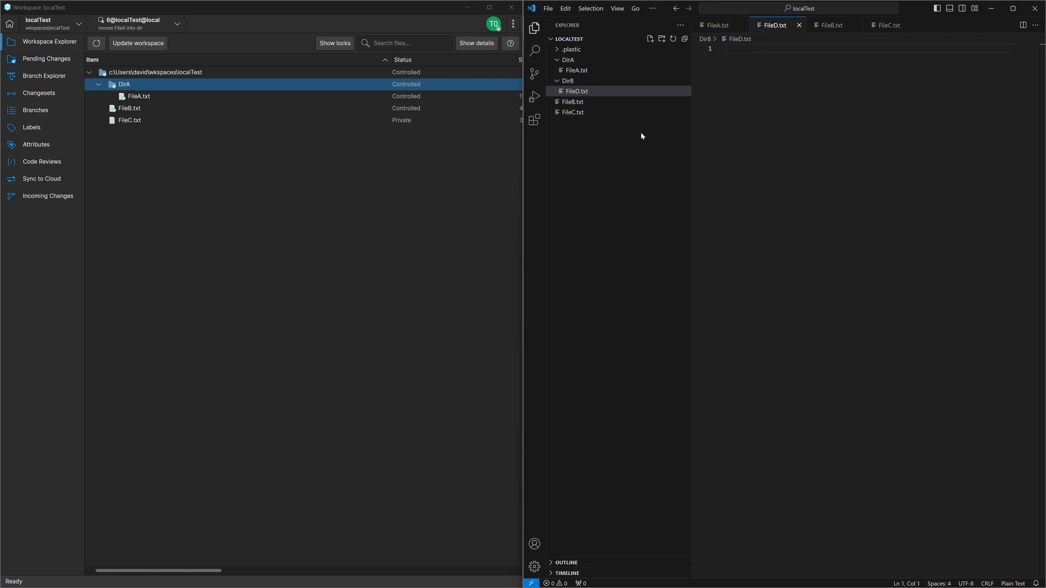
left_click(88, 46)
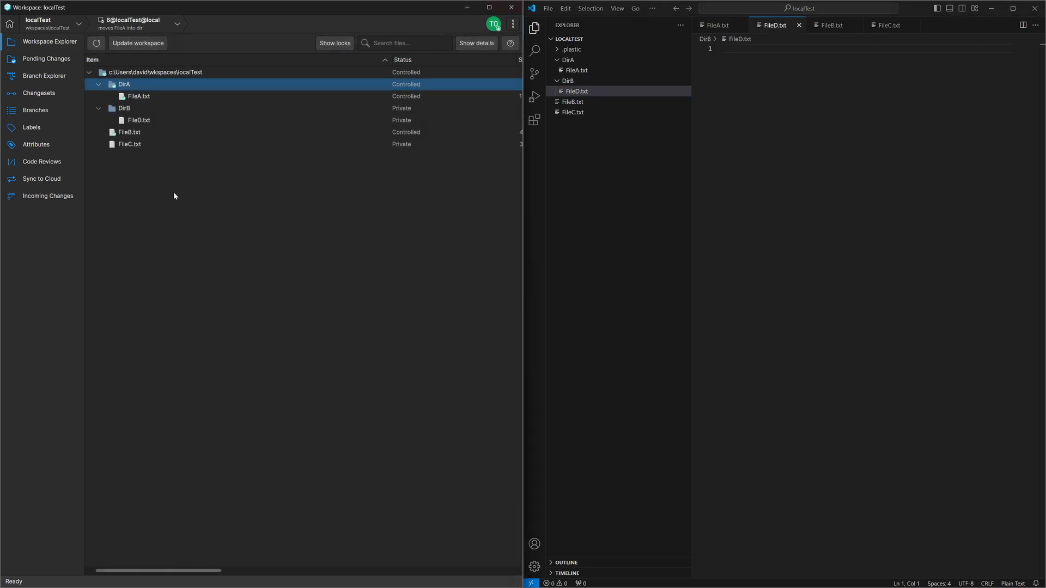
- Add the directory tree of DirB to source control and check it in with the comment "adds dir tree of dirB"
right_click(157, 110)
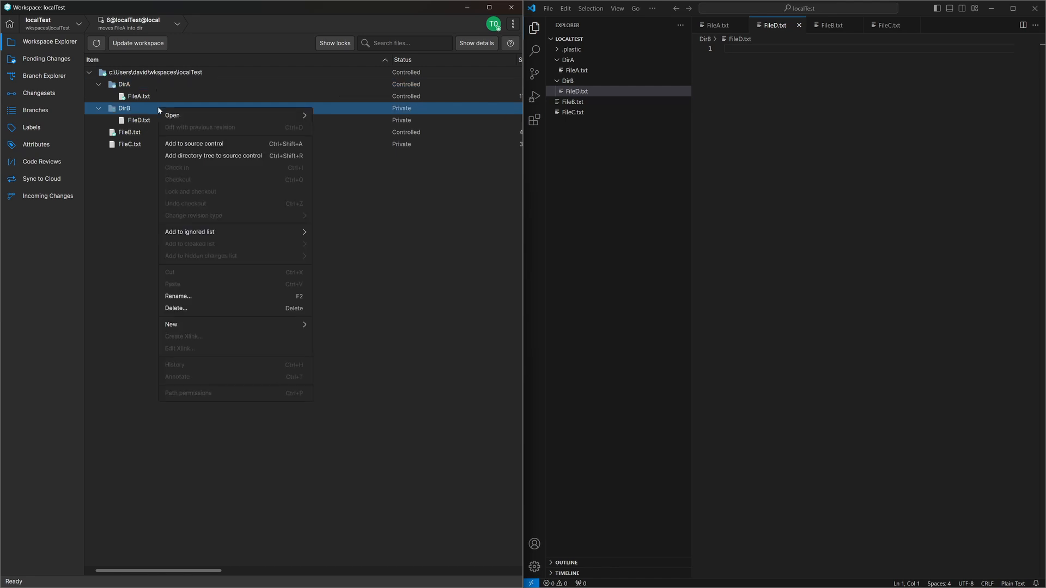
left_click(245, 156)
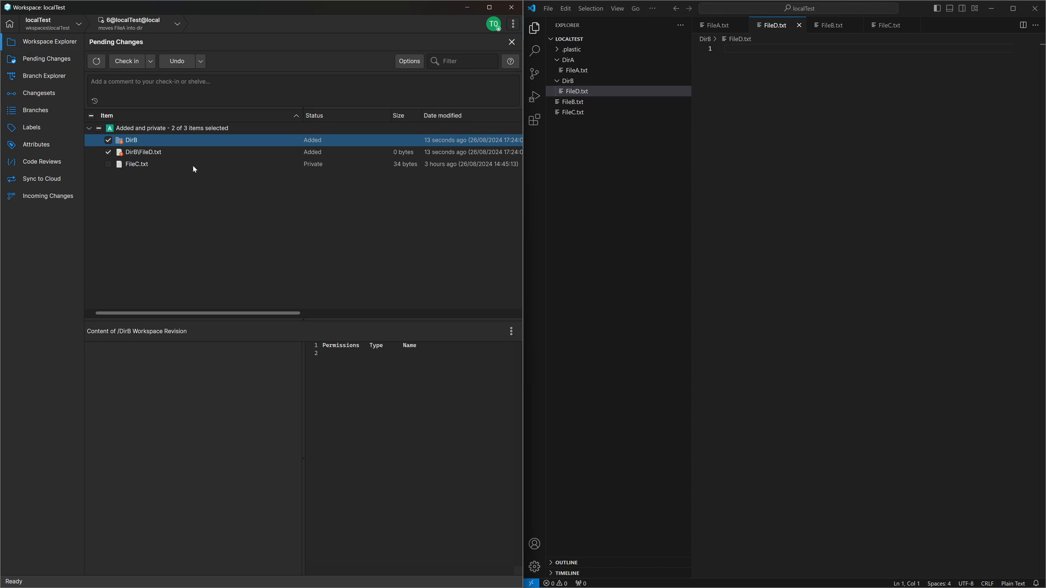
left_click(196, 87)
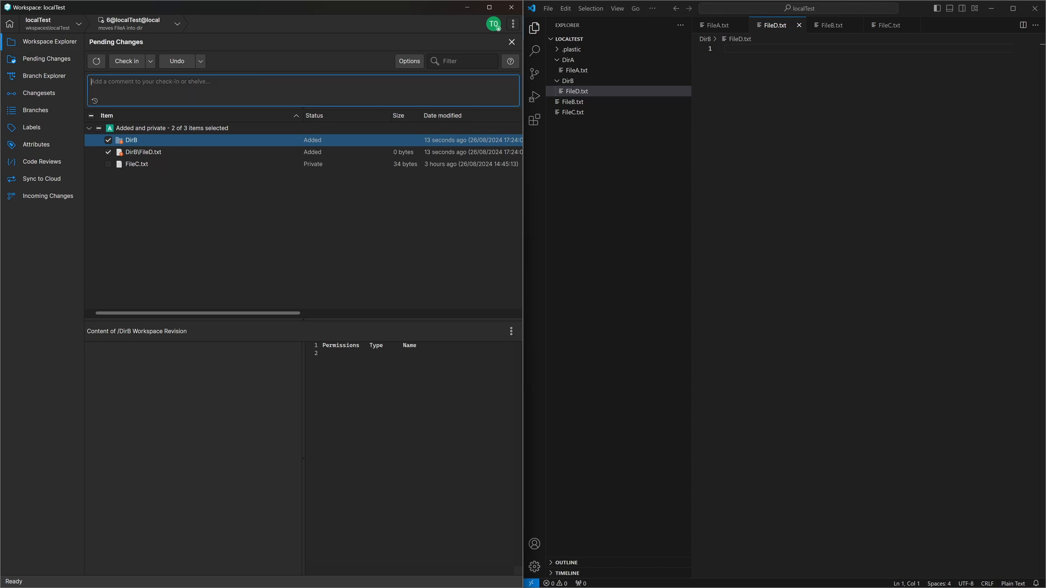
type("adds dir tree of dirB")
key("ctrl+Return")
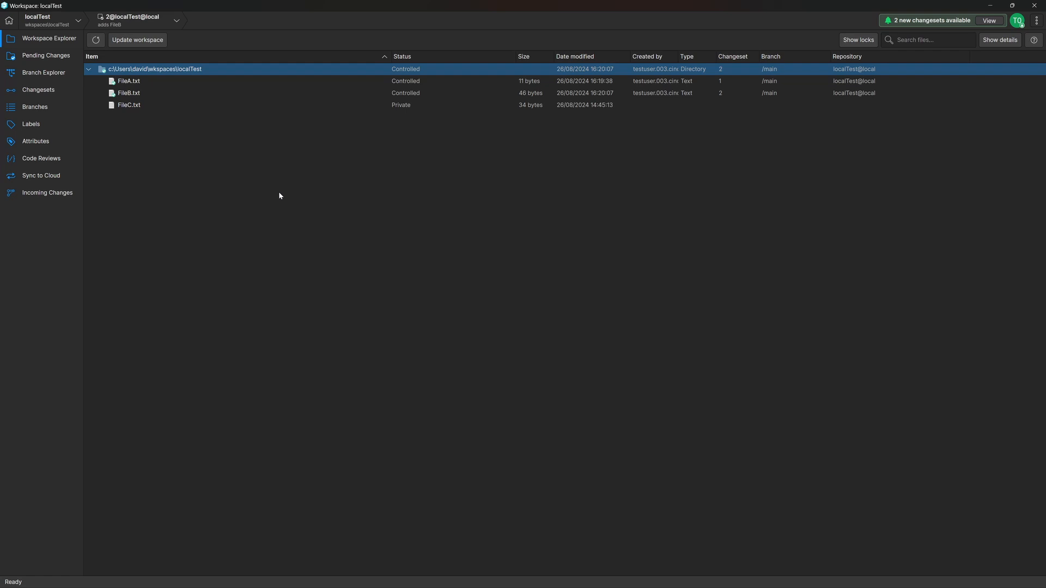
- Add the private FileC.txt to source control from the workspace files
left_click(165, 106)
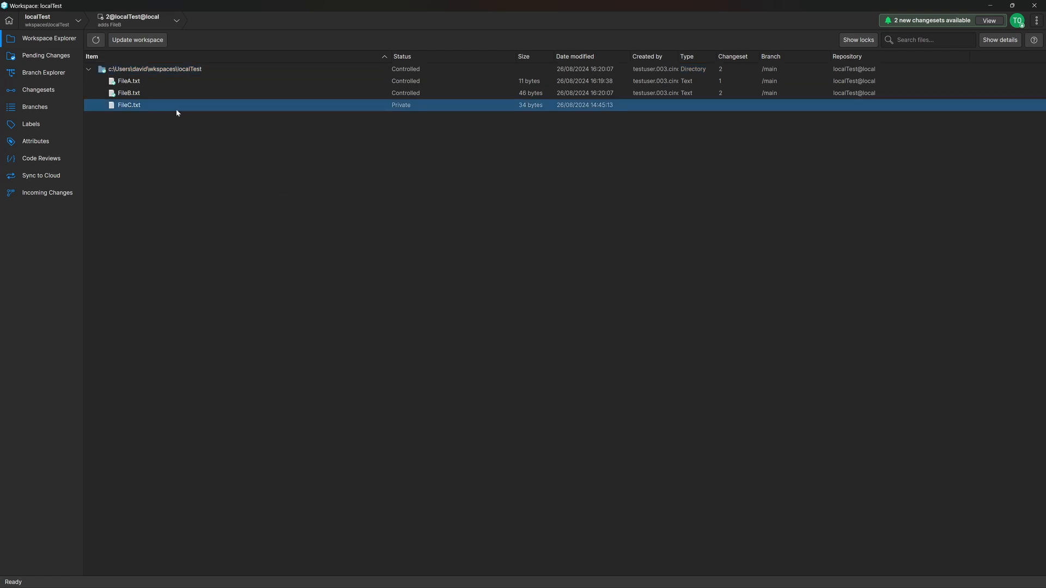
right_click(176, 109)
left_click(249, 146)
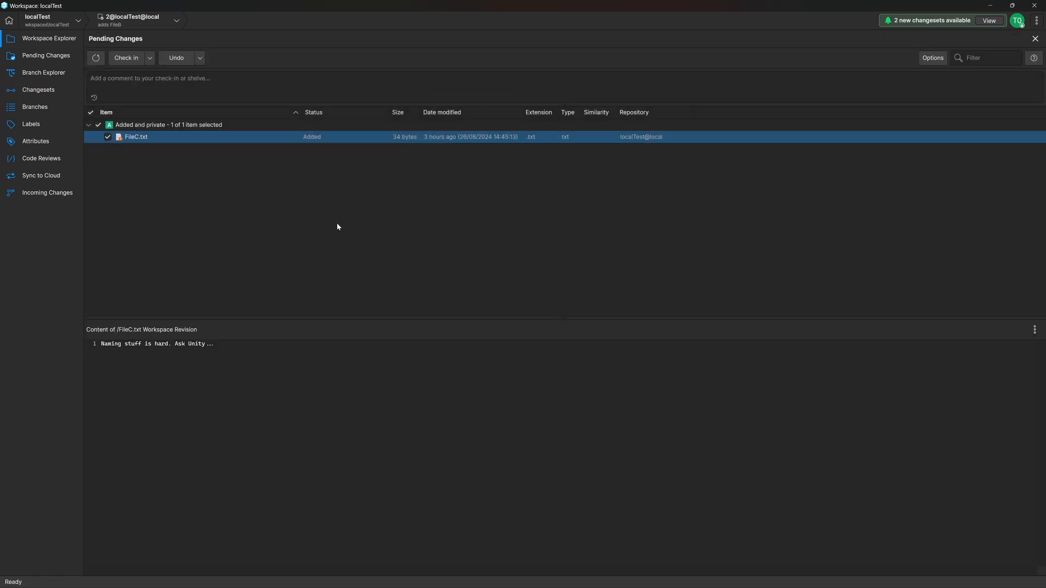
- Try to switch the workspace to changeset 7, the last one on the main branch, with FileC.txt still pending
left_click(46, 73)
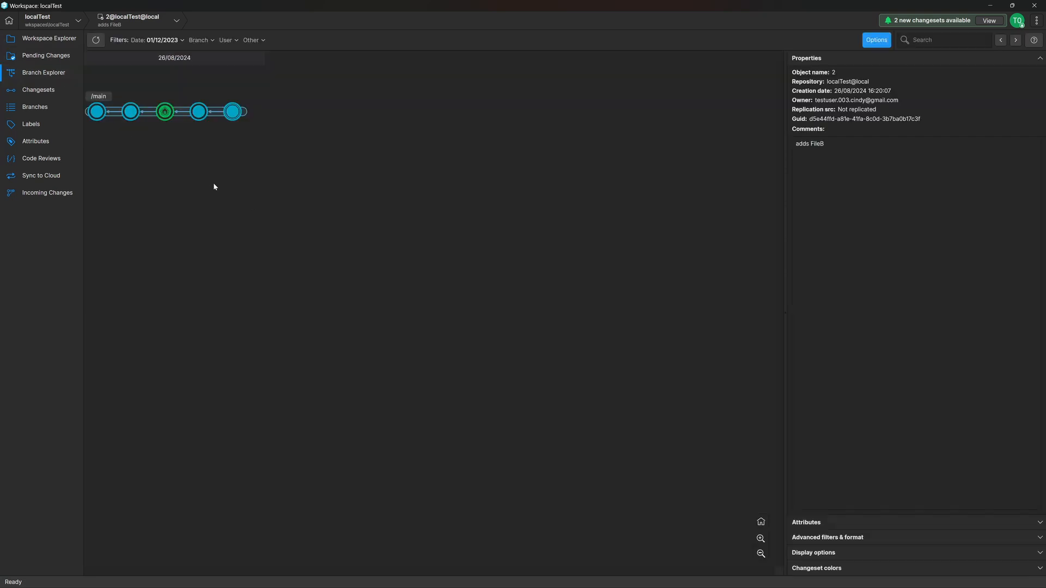
left_click(233, 113)
right_click(233, 113)
left_click(336, 199)
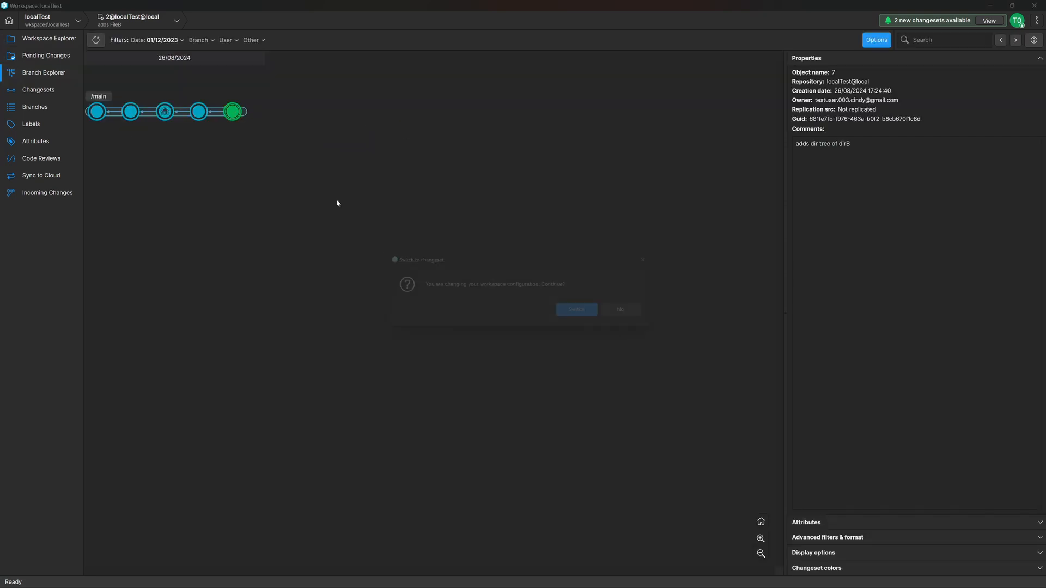
left_click(576, 310)
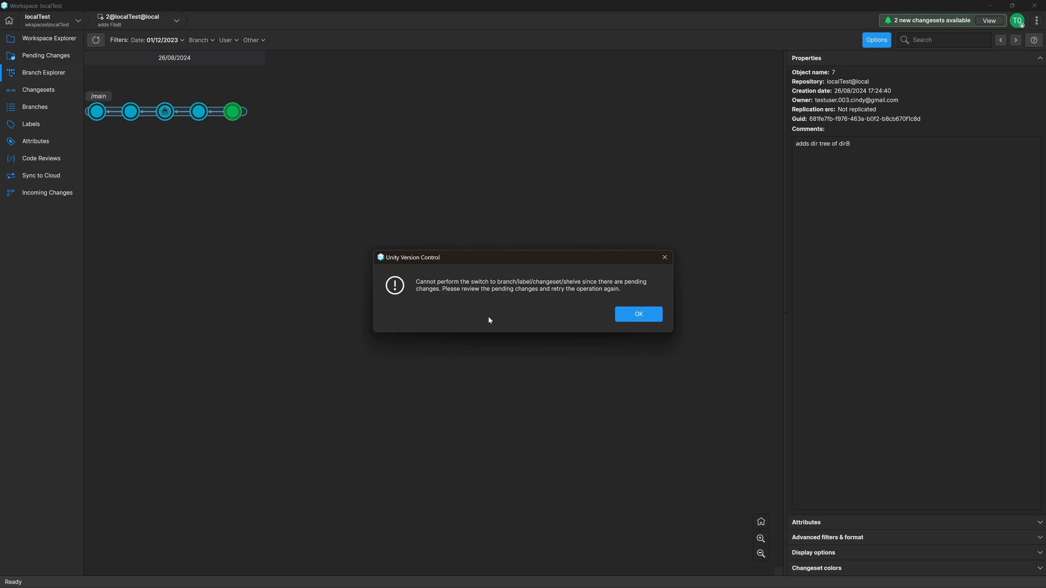
left_click(626, 319)
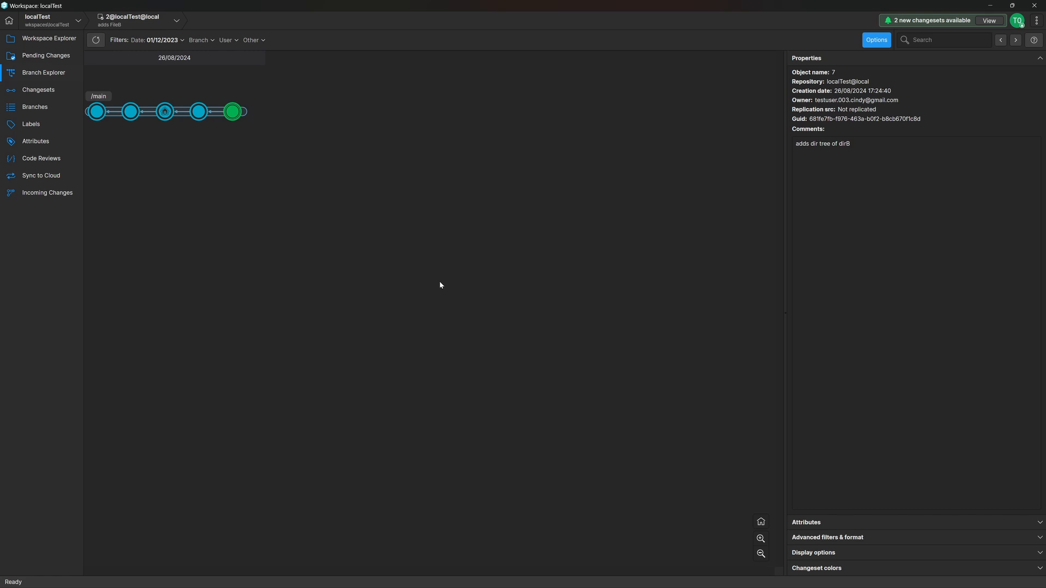
- Undo the addition of FileC.txt in the pending changes
left_click(48, 55)
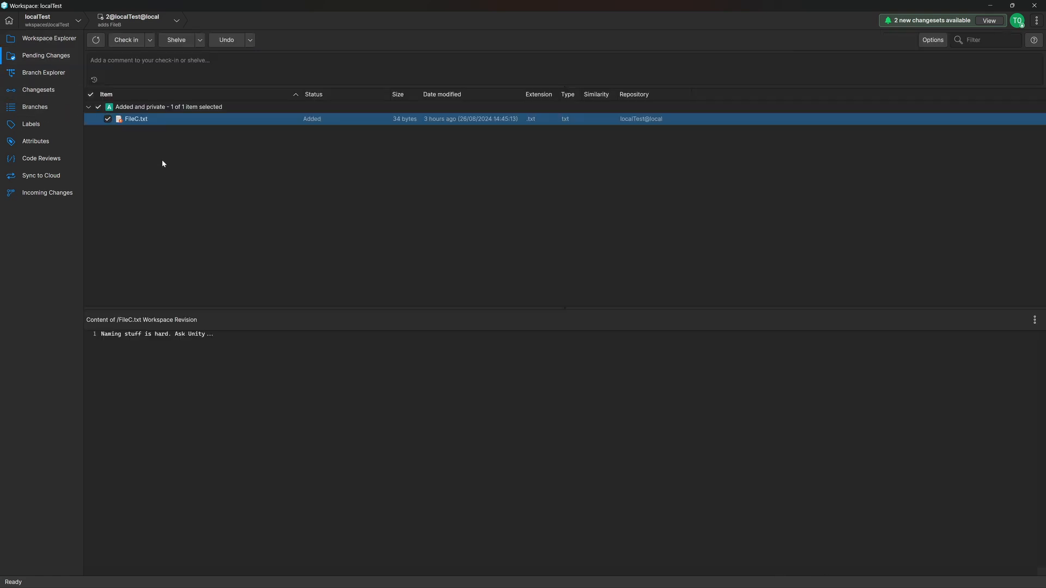
right_click(166, 119)
left_click(240, 156)
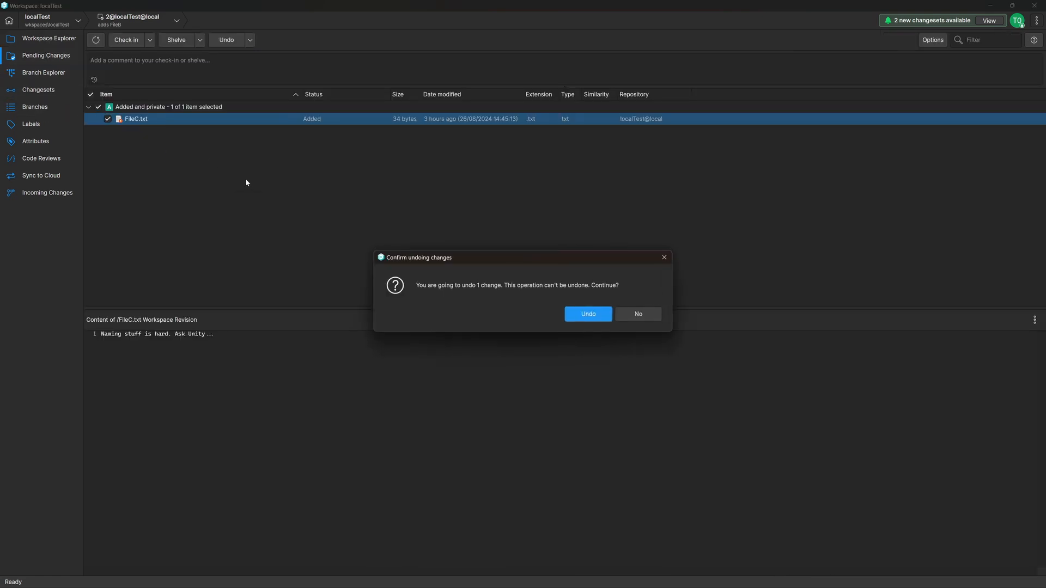
left_click(580, 318)
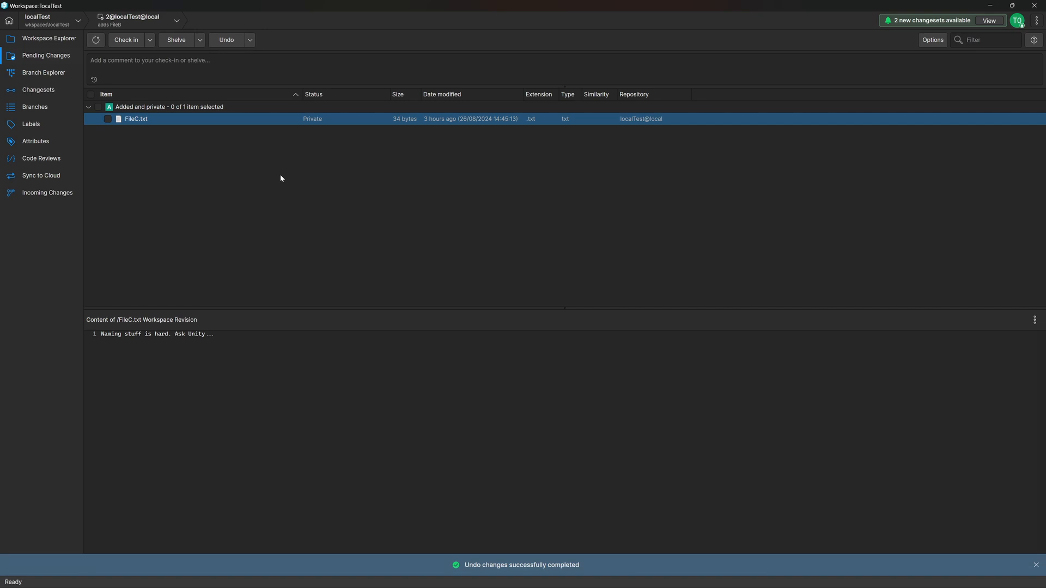
- Switch the workspace to changeset 7 and check the pending changes and workspace files
left_click(60, 73)
right_click(231, 126)
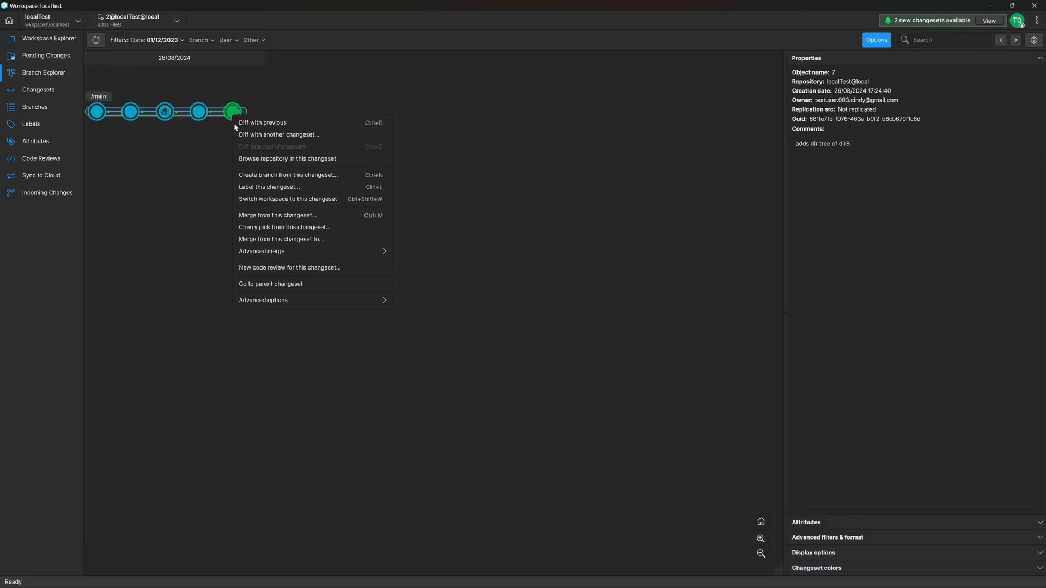
left_click(315, 198)
left_click(572, 316)
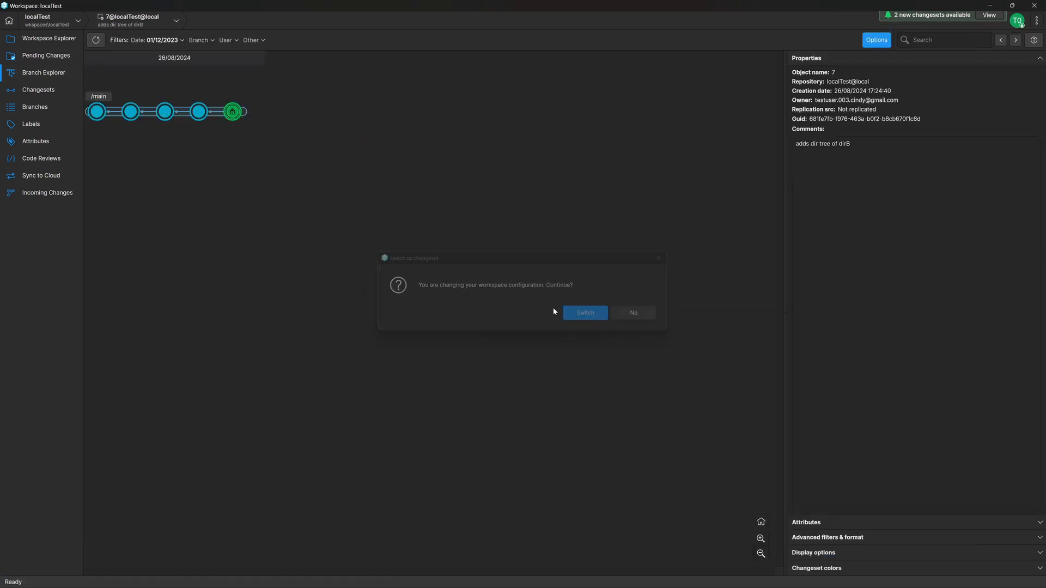
left_click(54, 56)
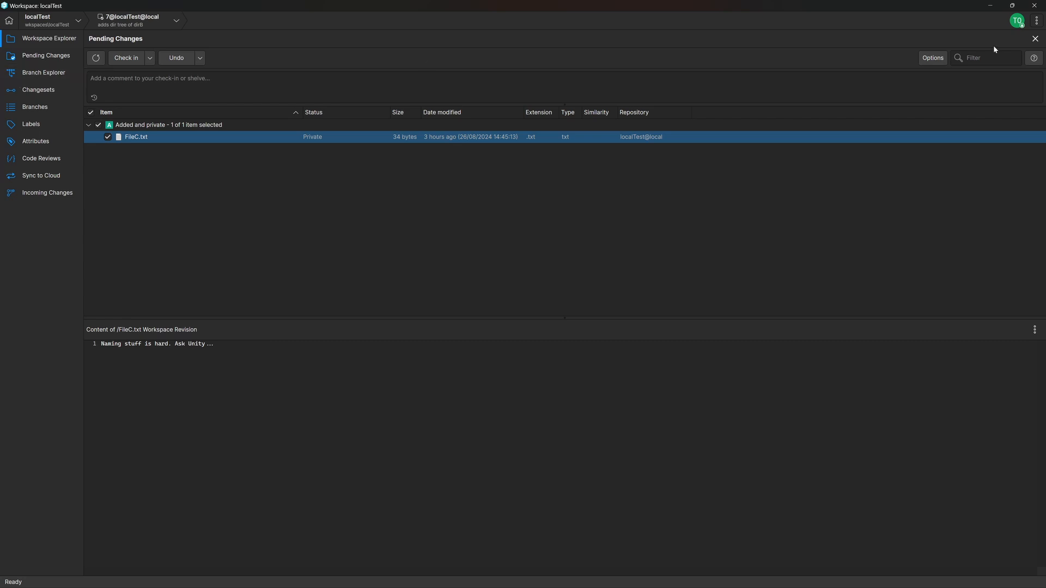
left_click(49, 38)
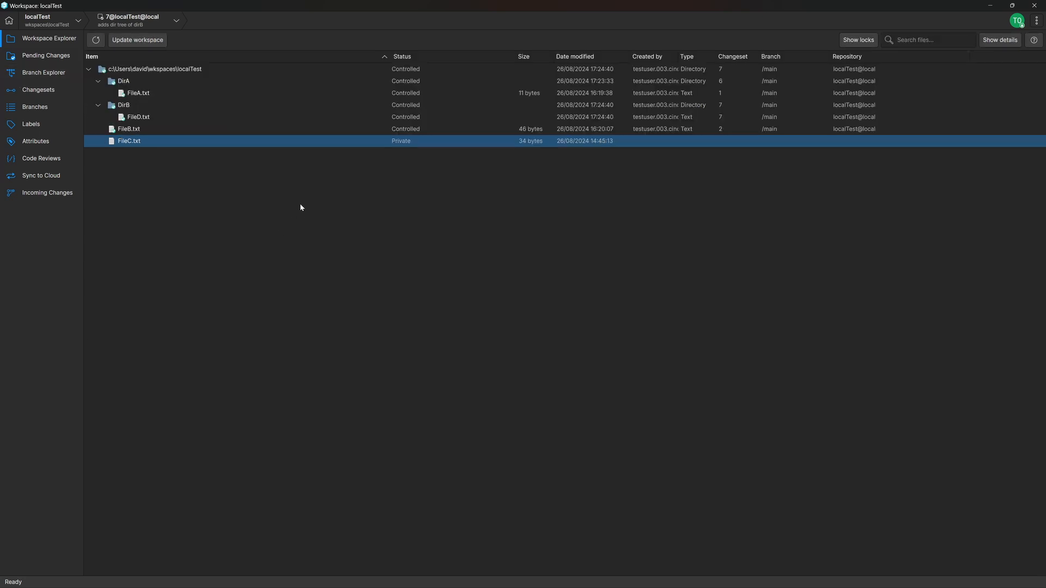